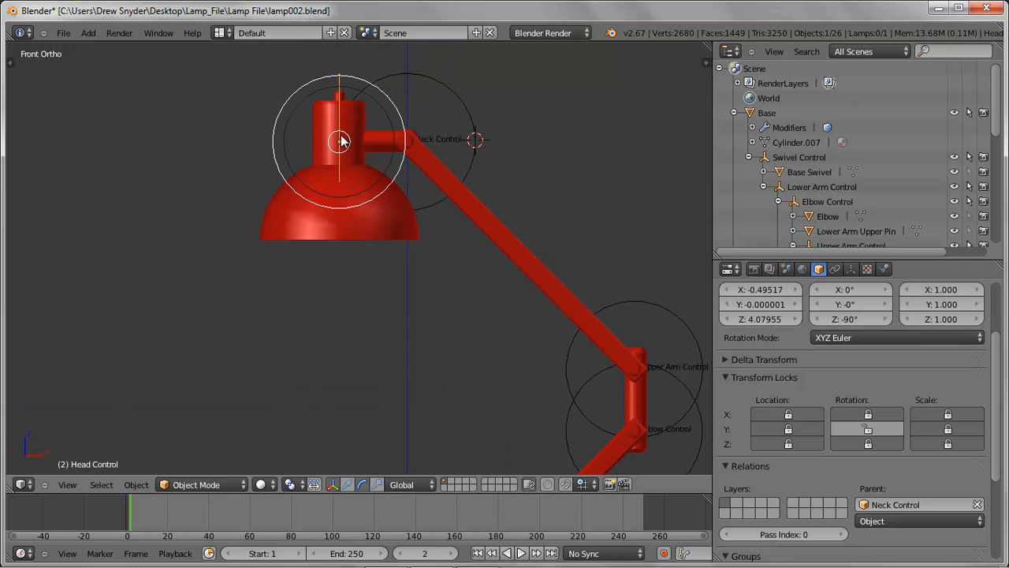
Snap the 3D cursor to the selected Head Control empty
{"action": "left_click", "coordinate": [136, 486]}
{"action": "mouse_move", "coordinate": [184, 361]}
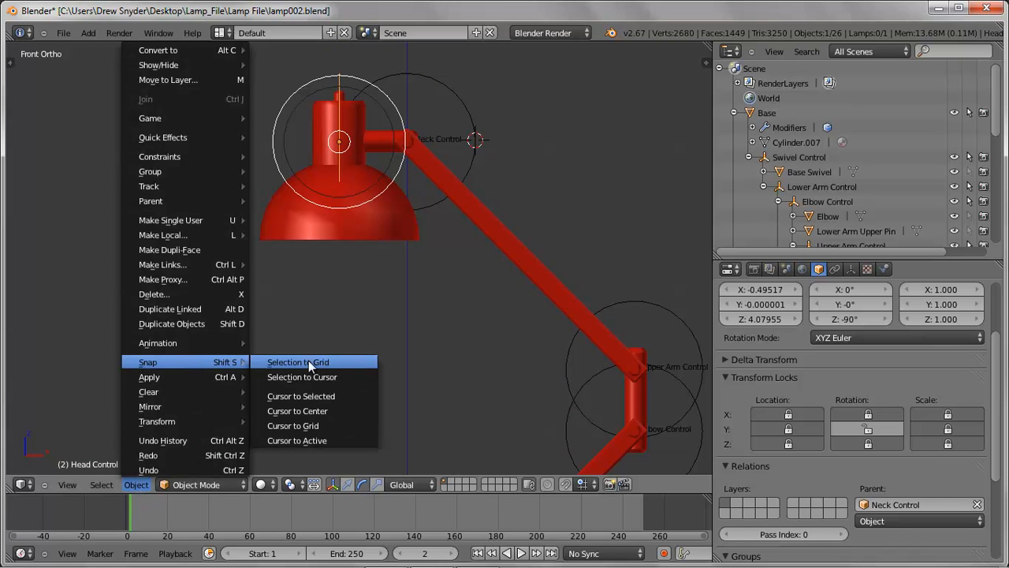
{"action": "left_click", "coordinate": [318, 395]}
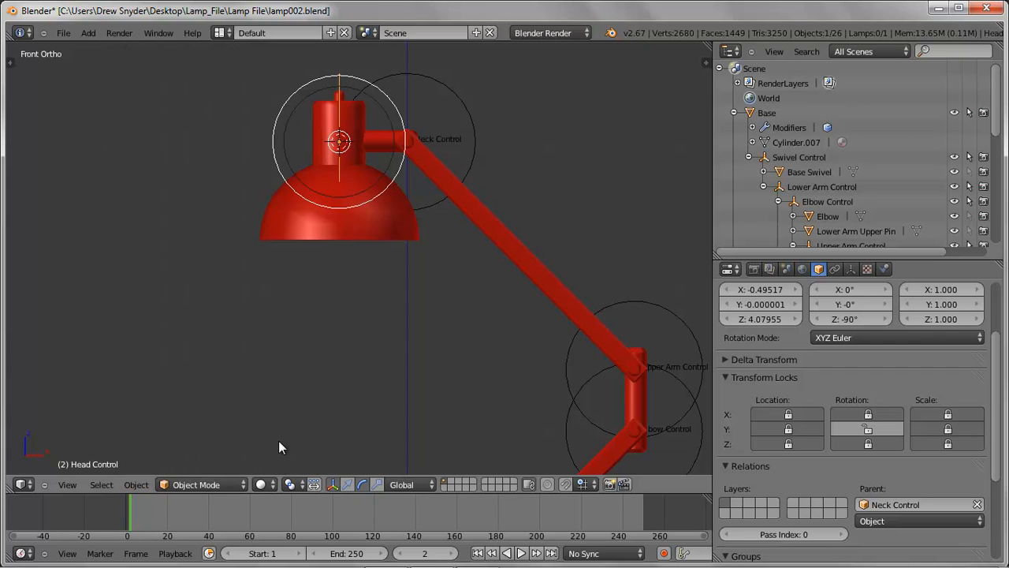
In wireframe display, add a point lamp at the 3D cursor and lower it into the bulb, to about Z 3.604
{"action": "left_click", "coordinate": [265, 483]}
{"action": "left_click", "coordinate": [285, 453]}
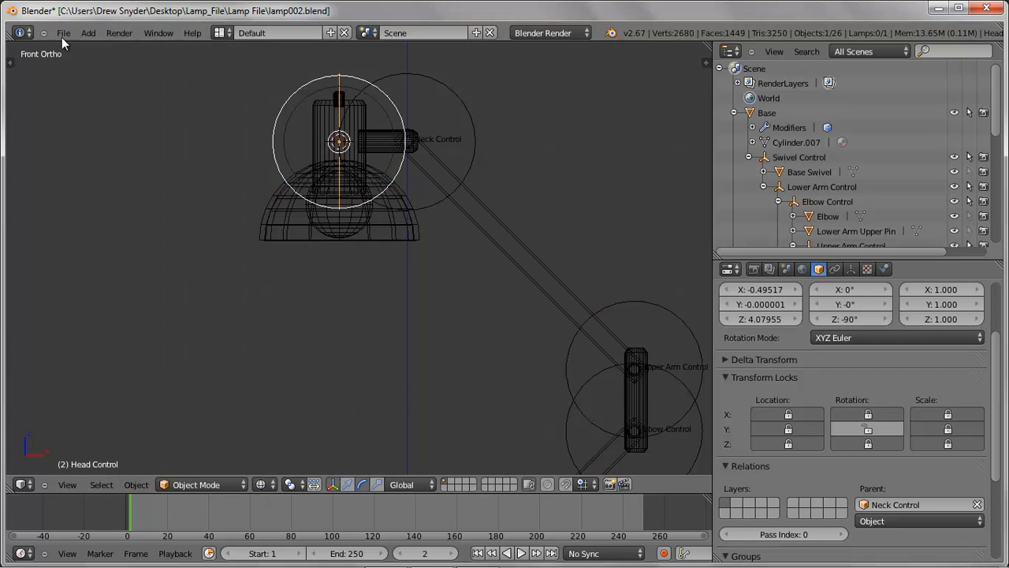
{"action": "left_click", "coordinate": [85, 33]}
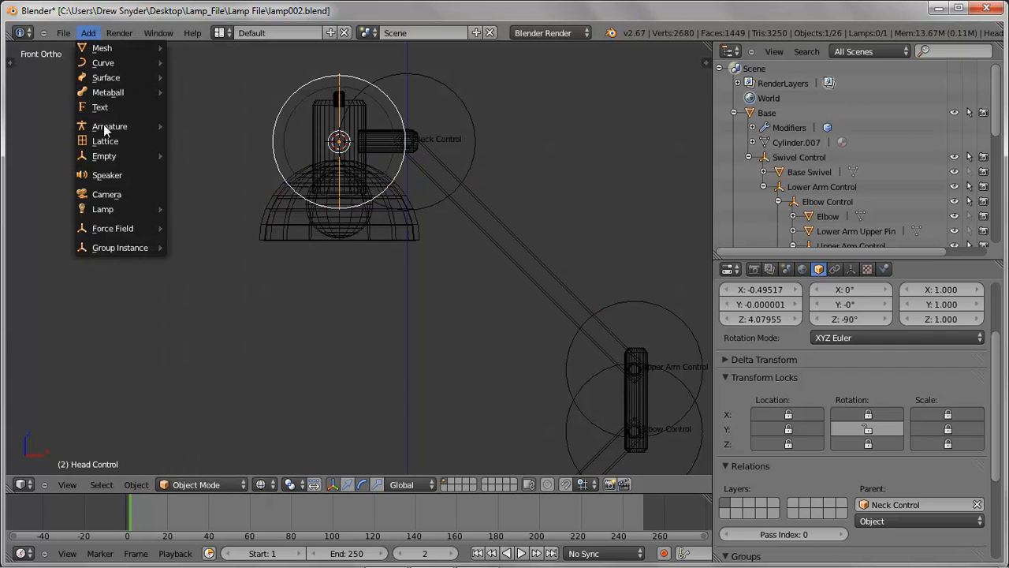
{"action": "mouse_move", "coordinate": [113, 212]}
{"action": "left_click", "coordinate": [192, 209]}
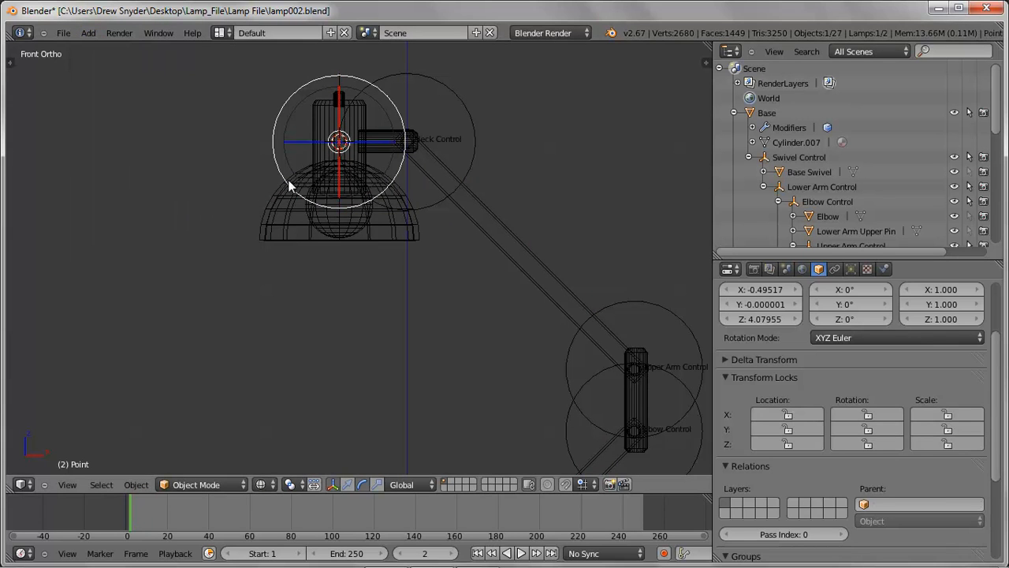
{"action": "left_click", "coordinate": [331, 484]}
{"action": "left_click_drag", "start_coordinate": [338, 88], "coordinate": [323, 157]}
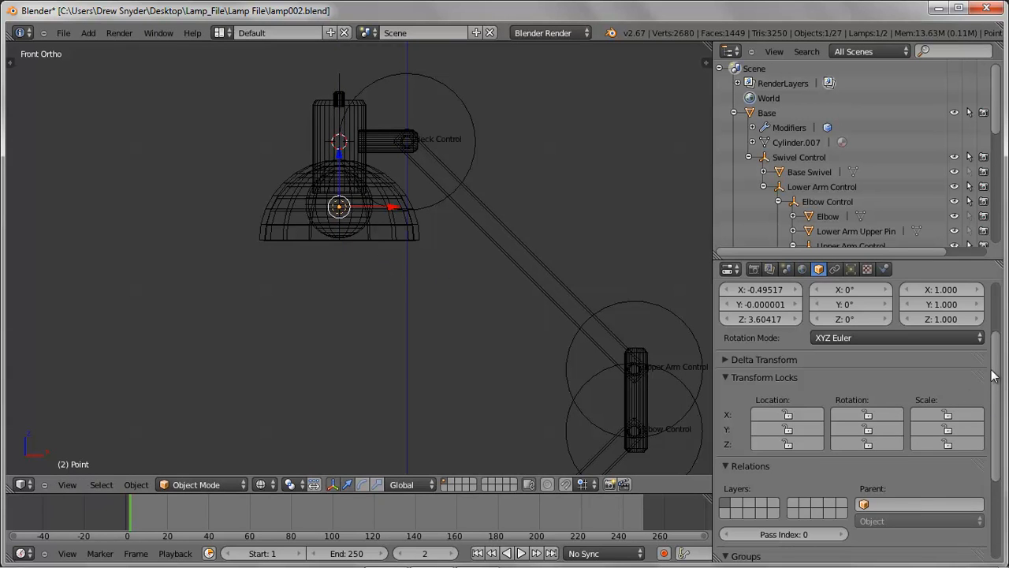
Rename the new point lamp object to "Head Light"
{"action": "scroll", "coordinate": [997, 378], "scroll_direction": "up", "scroll_amount": 3}
{"action": "left_click", "coordinate": [788, 317]}
{"action": "type", "text": "Lamp Piint Light"}
{"action": "key", "text": "BackSpace"}
{"action": "key", "text": "BackSpace"}
{"action": "key", "text": "BackSpace"}
{"action": "key", "text": "BackSpace"}
{"action": "key", "text": "BackSpace"}
{"action": "key", "text": "BackSpace"}
{"action": "key", "text": "BackSpace"}
{"action": "key", "text": "BackSpace"}
{"action": "key", "text": "BackSpace"}
{"action": "key", "text": "BackSpace"}
{"action": "key", "text": "BackSpace"}
{"action": "key", "text": "BackSpace"}
{"action": "key", "text": "BackSpace"}
{"action": "key", "text": "BackSpace"}
{"action": "key", "text": "BackSpace"}
{"action": "type", "text": "Head Light"}
{"action": "key", "text": "Return"}
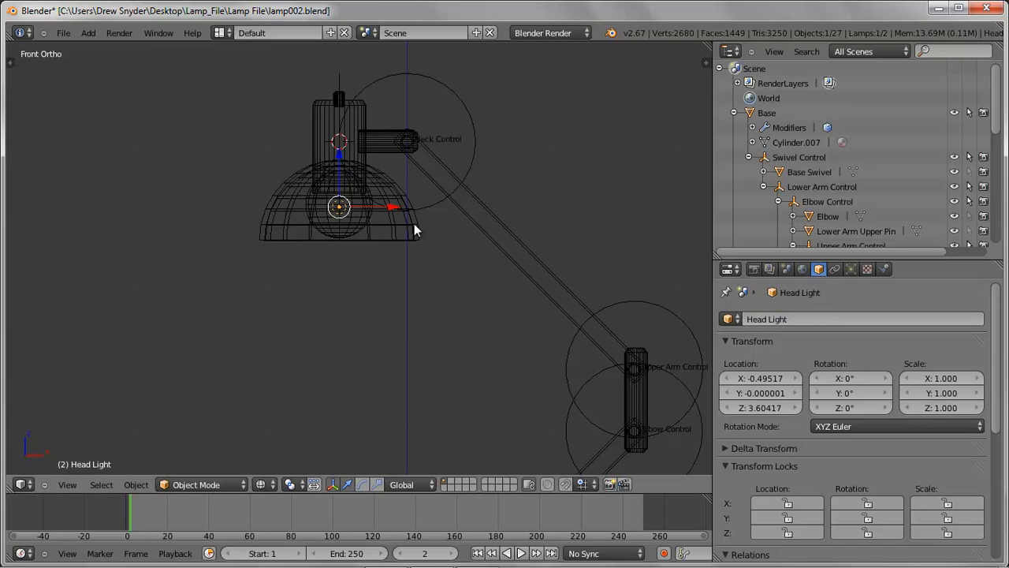
Parent the Head Light to the Head Control empty so it follows the lamp head
{"action": "right_click", "coordinate": [338, 79]}
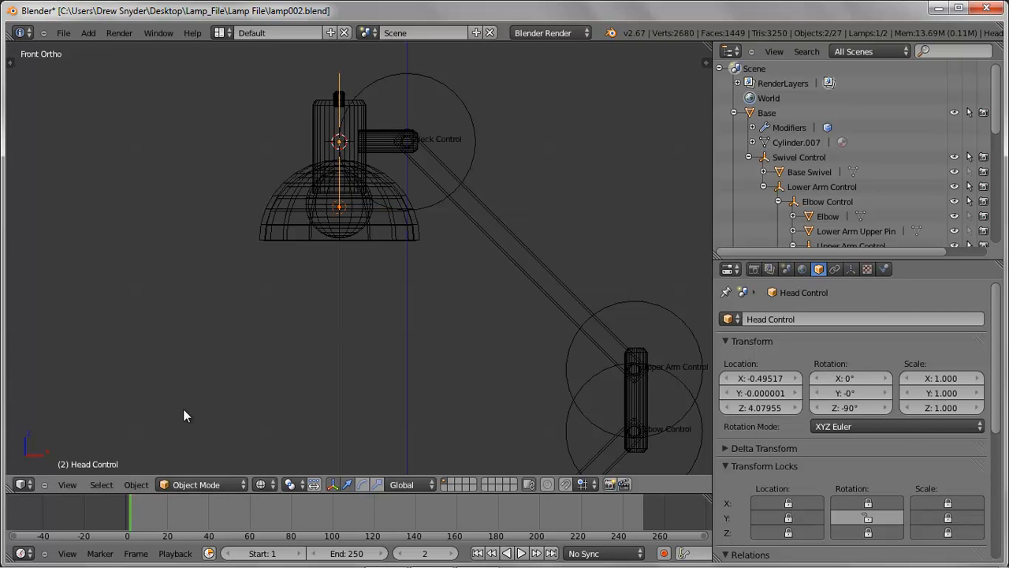
{"action": "key", "text": "ctrl+p"}
Show the whole lamp in perspective with GLSL shading and textured viewport display
{"action": "scroll", "coordinate": [394, 266], "scroll_direction": "up", "scroll_amount": 4}
{"action": "middle_click_drag", "start_coordinate": [386, 252], "coordinate": [398, 356], "text": "shift"}
{"action": "scroll", "coordinate": [398, 356], "scroll_direction": "down", "scroll_amount": 8}
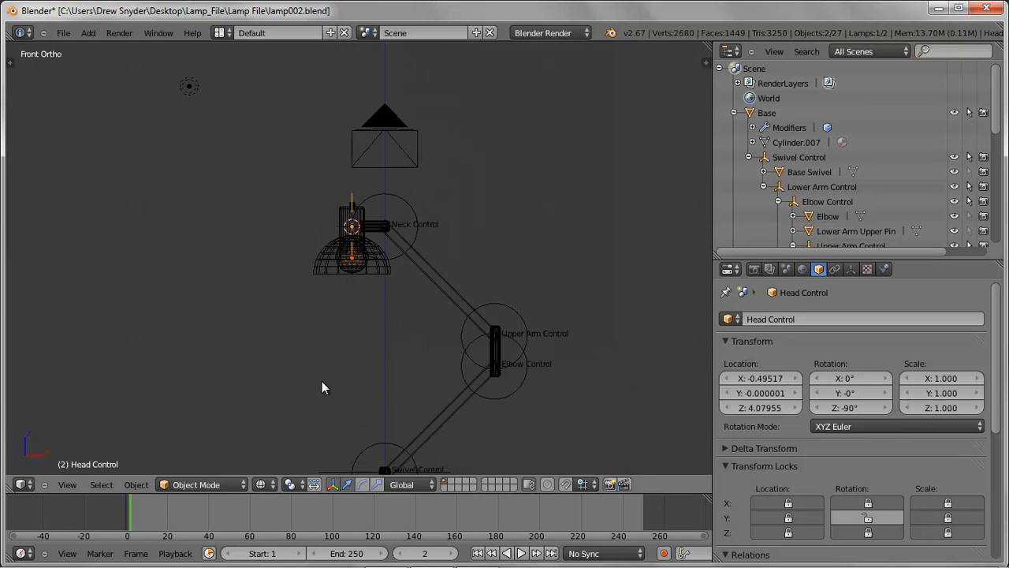
{"action": "key", "text": "KP_5"}
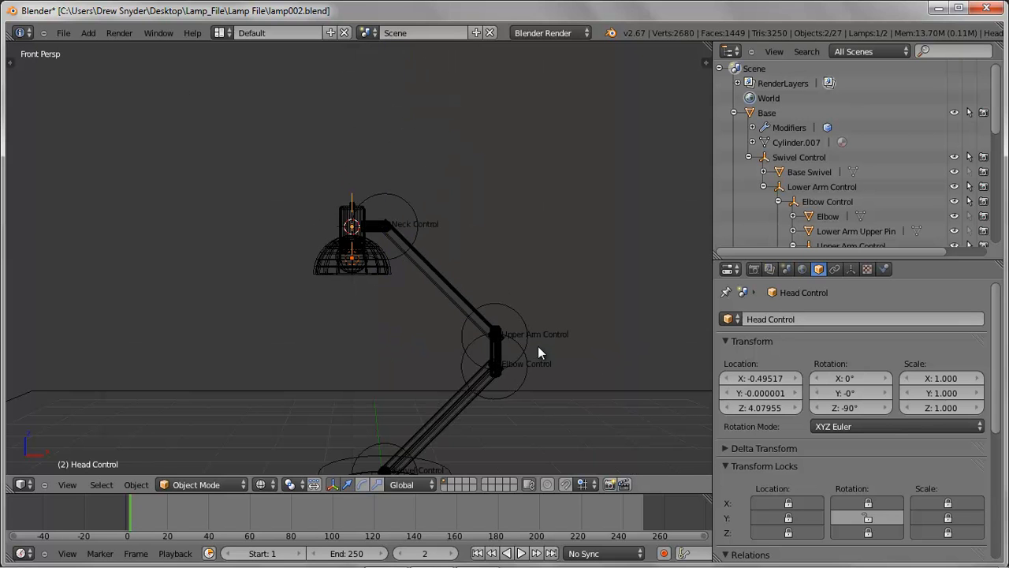
{"action": "key", "text": "z"}
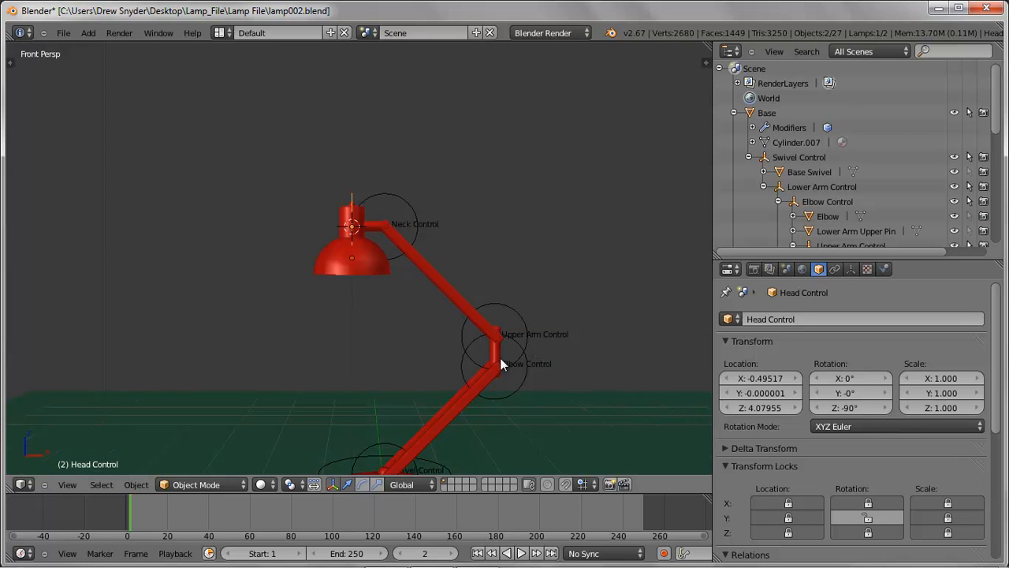
{"action": "mouse_move", "coordinate": [546, 388]}
{"action": "middle_mouse_down", "text": "shift"}
{"action": "mouse_move", "coordinate": [550, 234]}
{"action": "mouse_move", "coordinate": [514, 311]}
{"action": "middle_mouse_up", "text": "shift"}
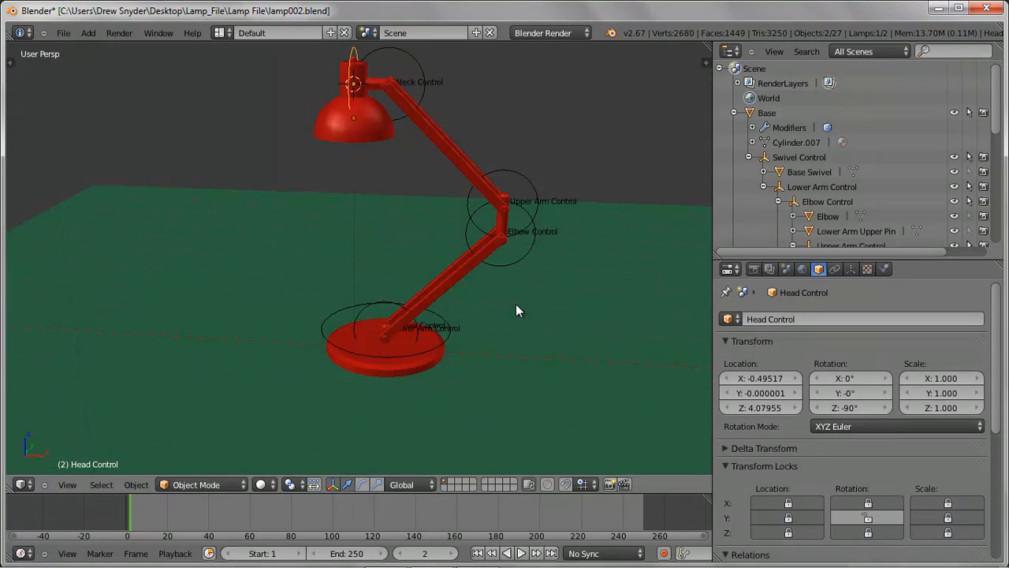
{"action": "key", "text": "n"}
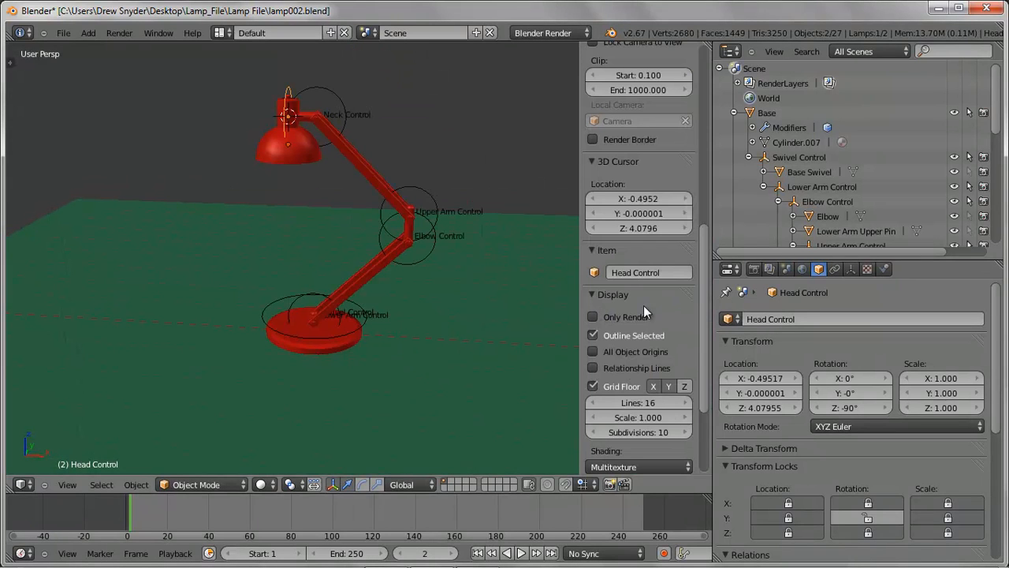
{"action": "left_click", "coordinate": [656, 465]}
{"action": "left_click", "coordinate": [642, 420]}
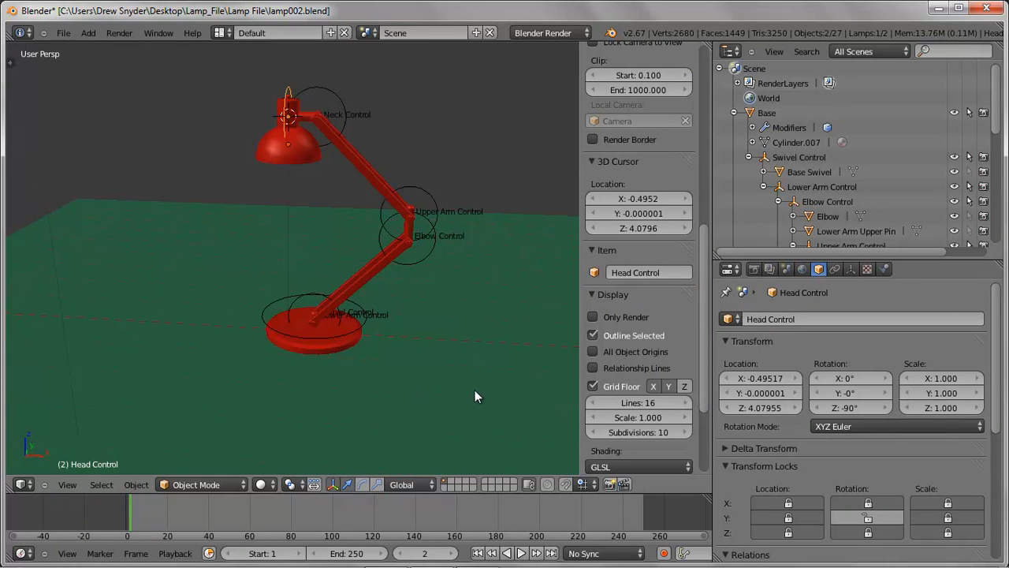
{"action": "left_click", "coordinate": [260, 484]}
{"action": "left_click", "coordinate": [260, 421]}
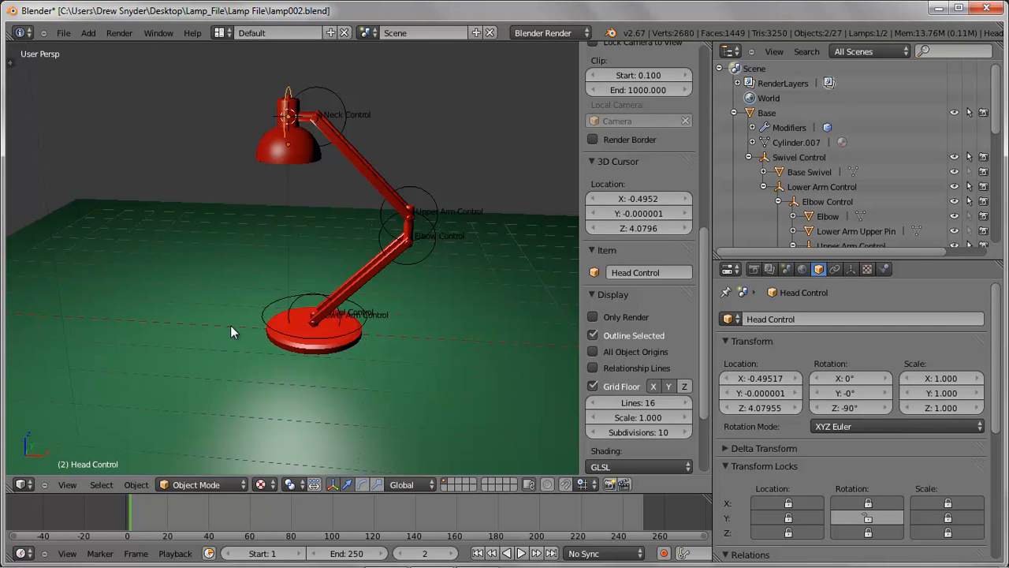
Enable Ray Shadow for the Head Light lamp
{"action": "middle_click_drag", "start_coordinate": [218, 334], "coordinate": [264, 340]}
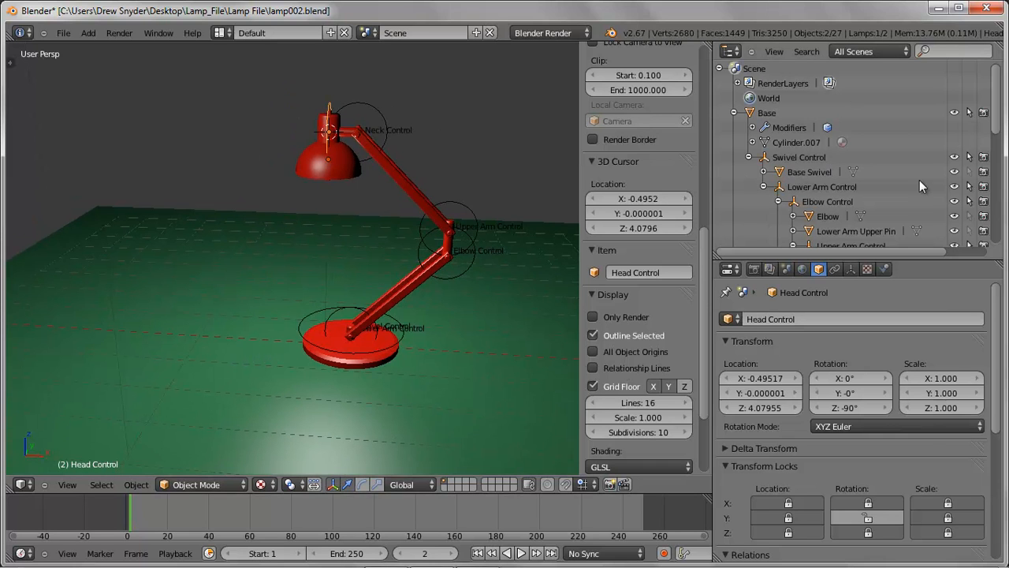
{"action": "left_click_drag", "start_coordinate": [996, 130], "coordinate": [997, 191]}
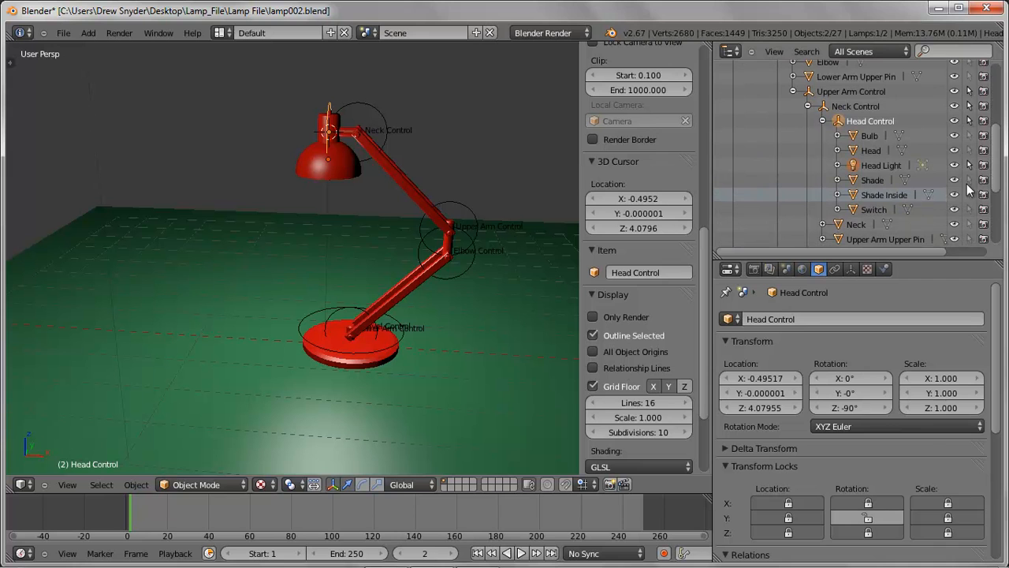
{"action": "left_click", "coordinate": [874, 166]}
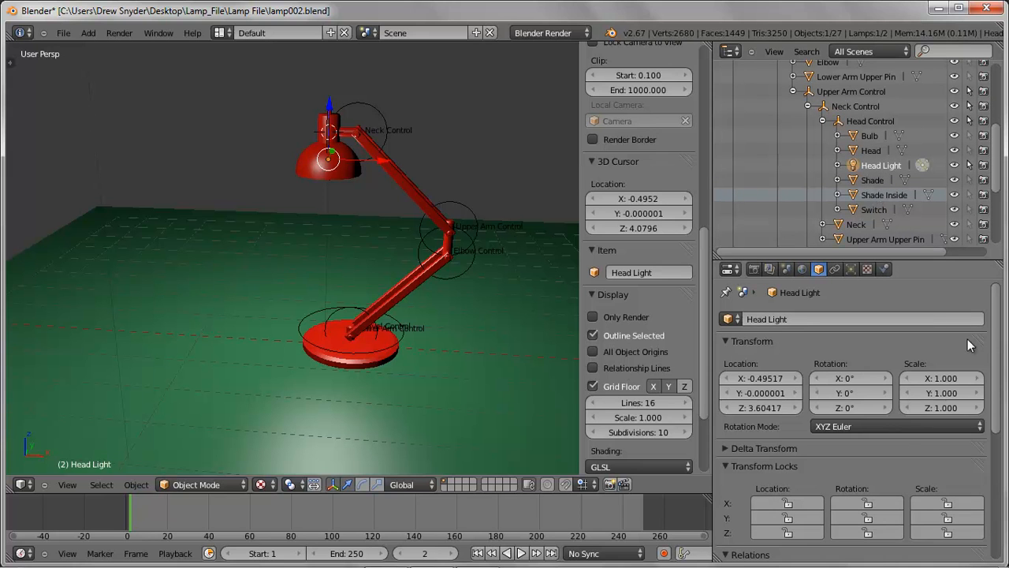
{"action": "left_click", "coordinate": [851, 269]}
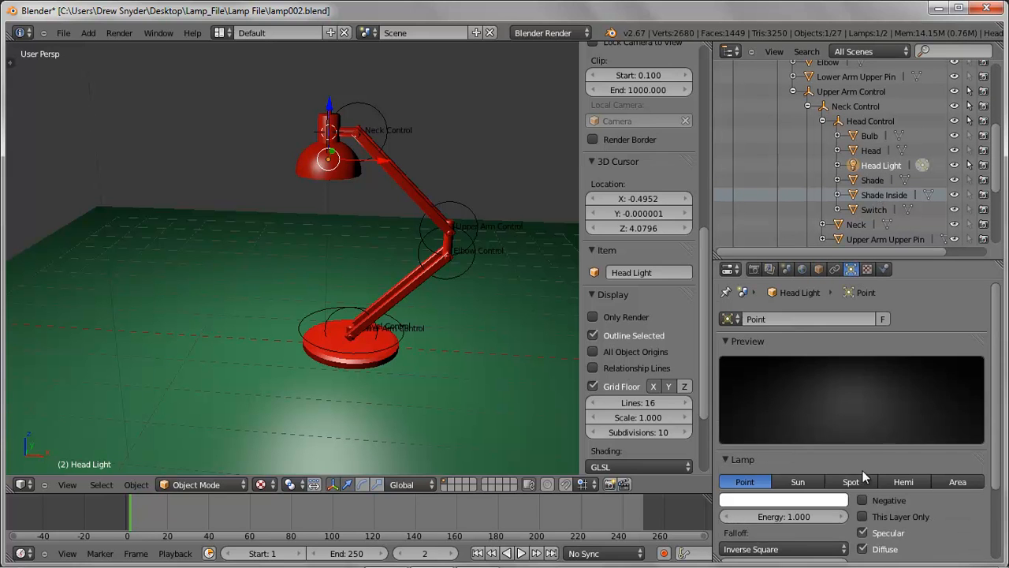
{"action": "scroll", "coordinate": [869, 465], "scroll_direction": "down", "scroll_amount": 2}
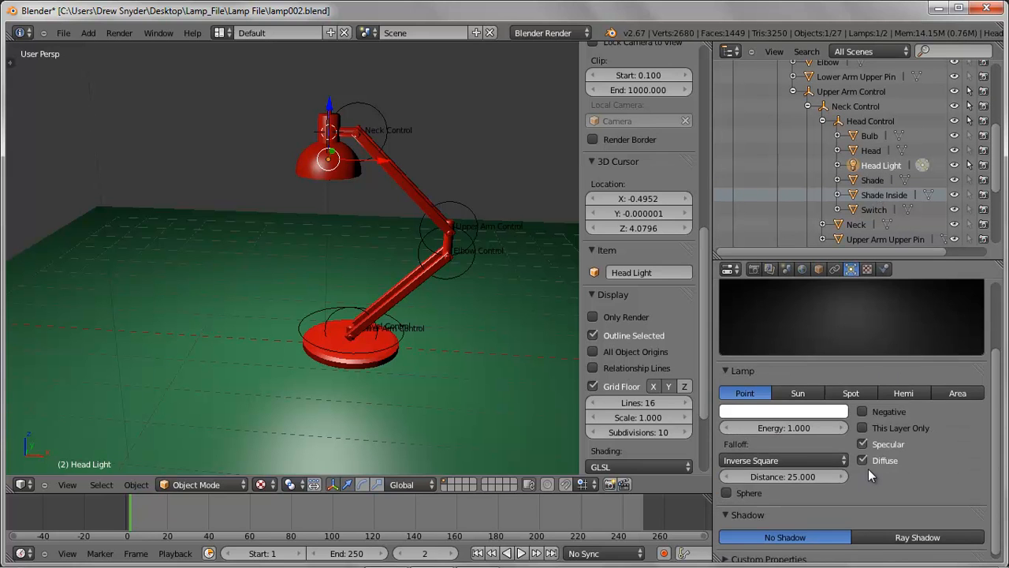
{"action": "left_click", "coordinate": [879, 530]}
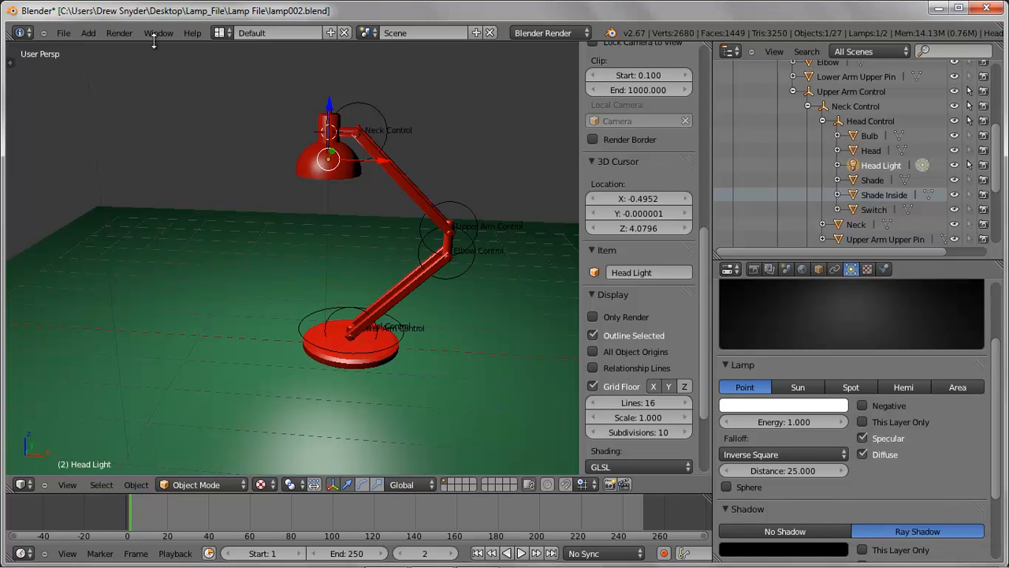
Render frame 2 to check the Head Light with ray shadows, and return to the 3D view
{"action": "left_click", "coordinate": [119, 33]}
{"action": "left_click", "coordinate": [127, 48]}
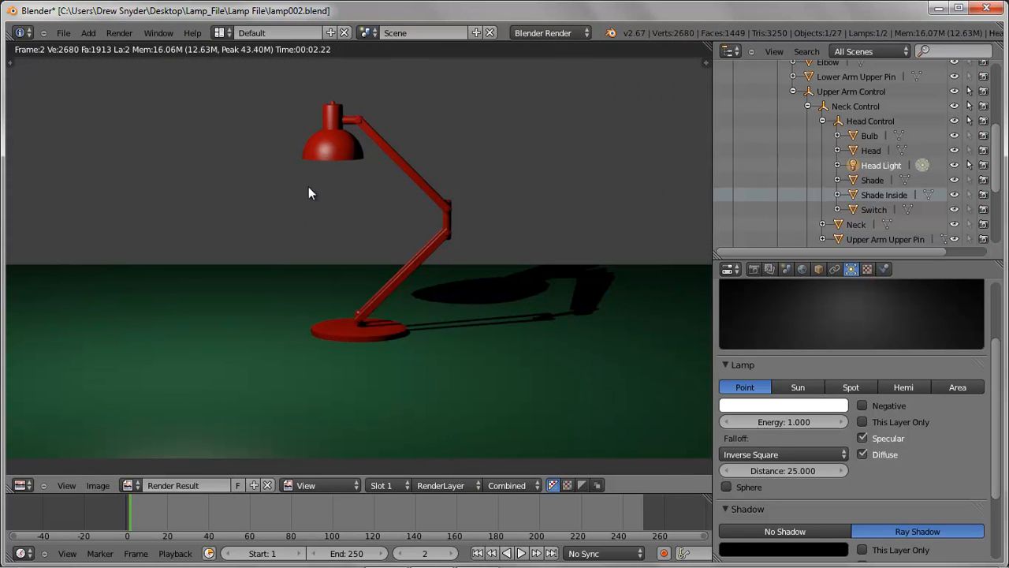
{"action": "key", "text": "Escape"}
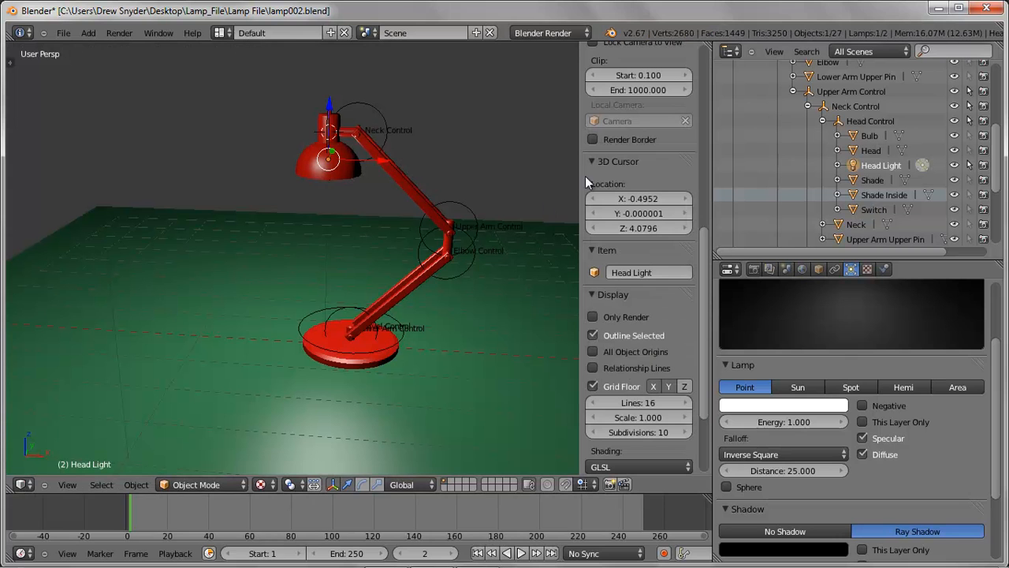
Go to frame 1 and turn off Traceable in the Bulb object's material options
{"action": "key", "text": "Left"}
{"action": "left_click", "coordinate": [871, 136]}
{"action": "middle_click_drag", "start_coordinate": [332, 293], "coordinate": [408, 220]}
{"action": "scroll", "coordinate": [400, 238], "scroll_direction": "up", "scroll_amount": 4}
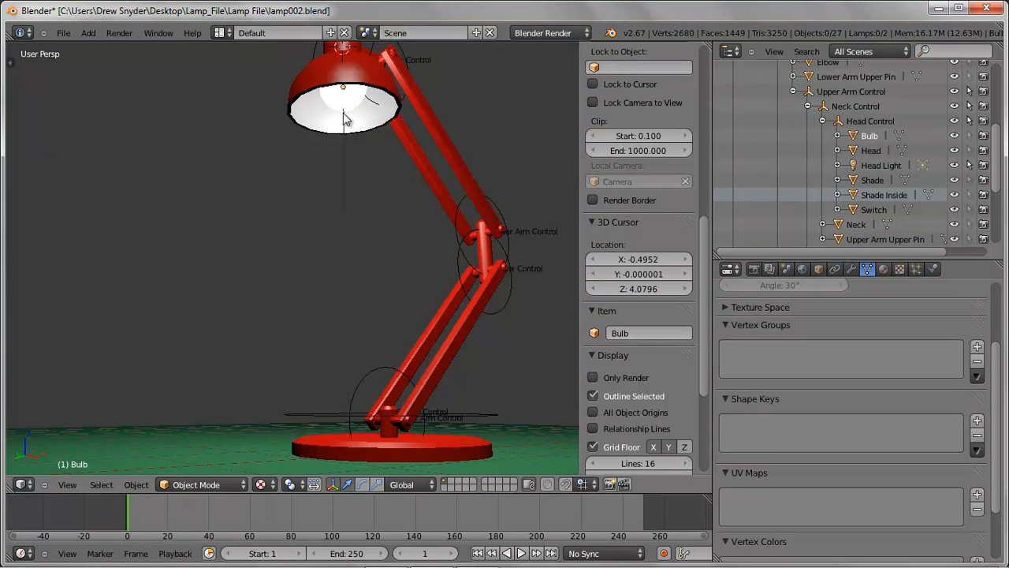
{"action": "left_click", "coordinate": [884, 269]}
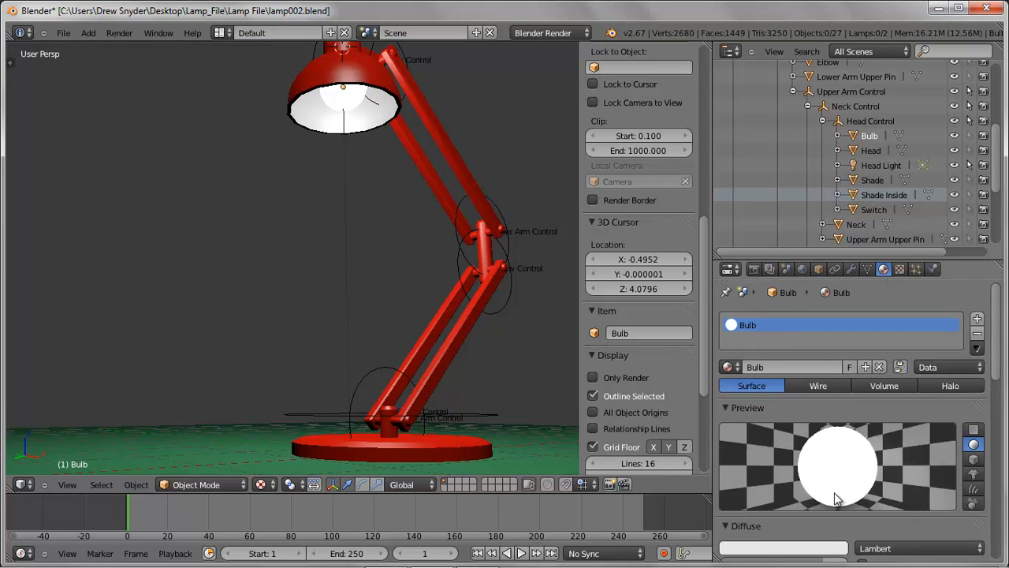
{"action": "scroll", "coordinate": [820, 473], "scroll_direction": "down", "scroll_amount": 7}
{"action": "scroll", "coordinate": [815, 472], "scroll_direction": "down", "scroll_amount": 6}
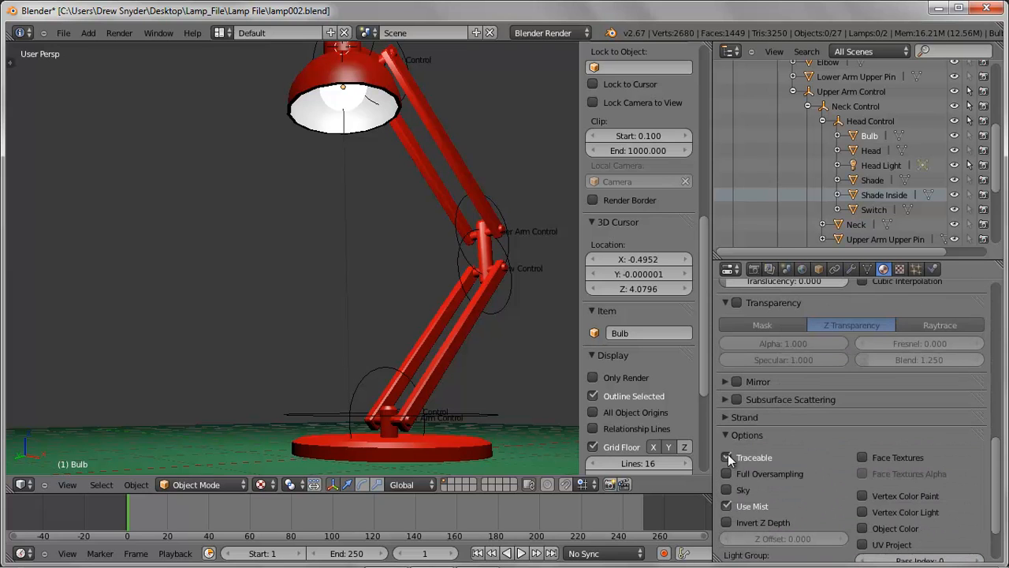
{"action": "left_click", "coordinate": [725, 456]}
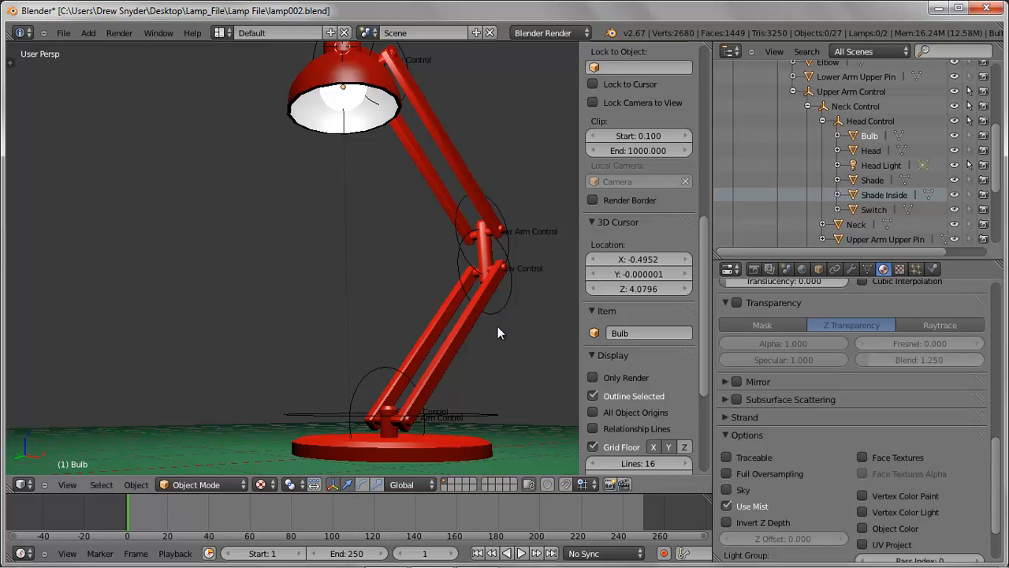
Render frame 1 to check how the light passes through the bulb, and return to the 3D view
{"action": "middle_click_drag", "start_coordinate": [419, 271], "coordinate": [439, 316]}
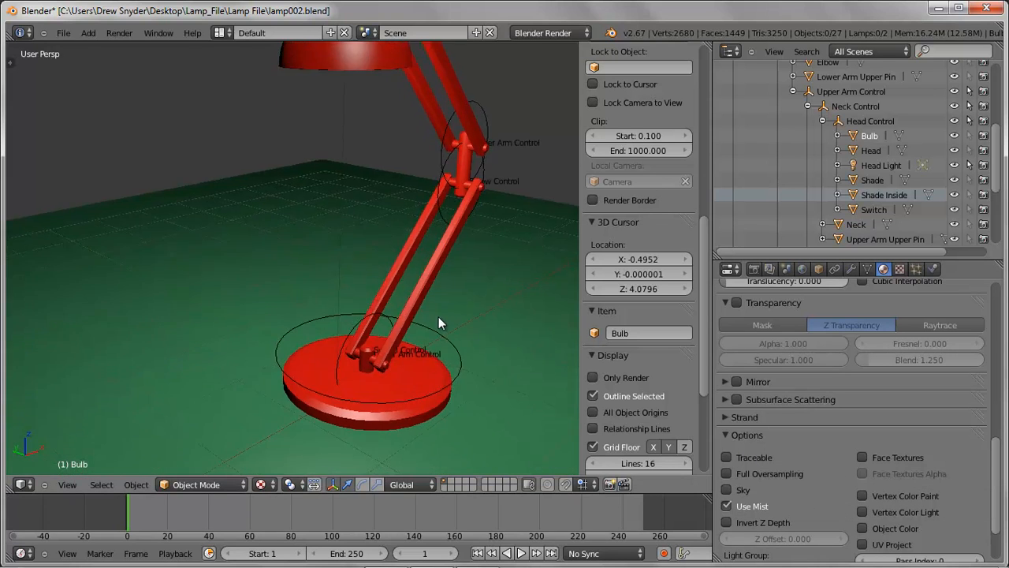
{"action": "scroll", "coordinate": [436, 291], "scroll_direction": "down", "scroll_amount": 3}
{"action": "left_click", "coordinate": [122, 33]}
{"action": "left_click", "coordinate": [120, 45]}
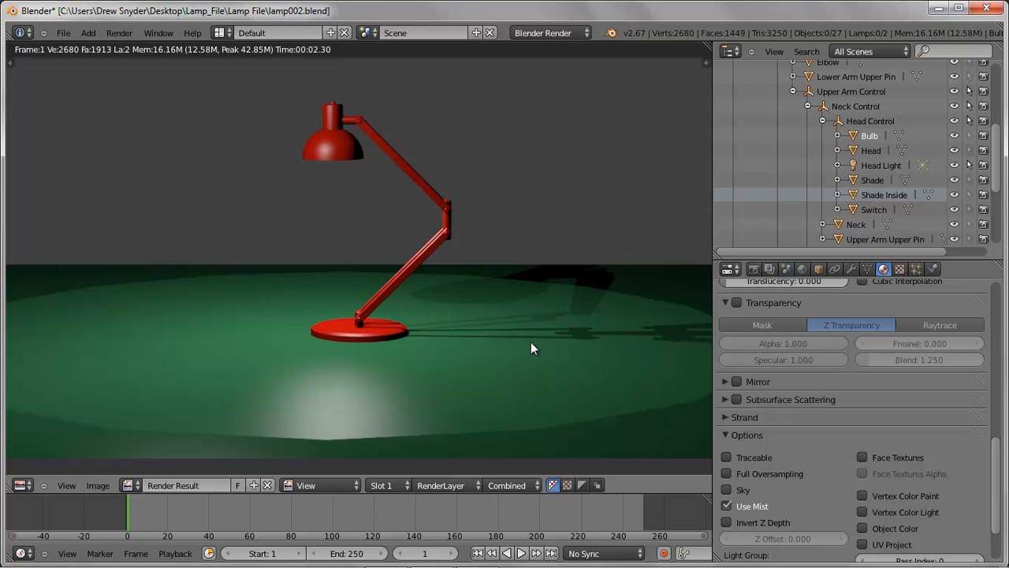
{"action": "key", "text": "Escape"}
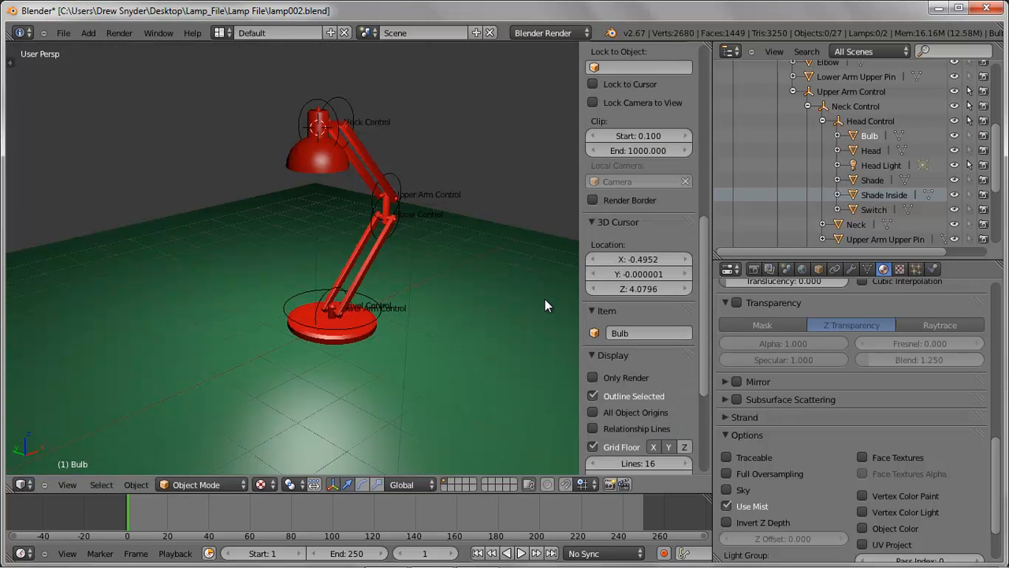
Insert a LocRot keyframe for the lamp's Base at frame 1
{"action": "middle_click_drag", "start_coordinate": [412, 327], "coordinate": [371, 407]}
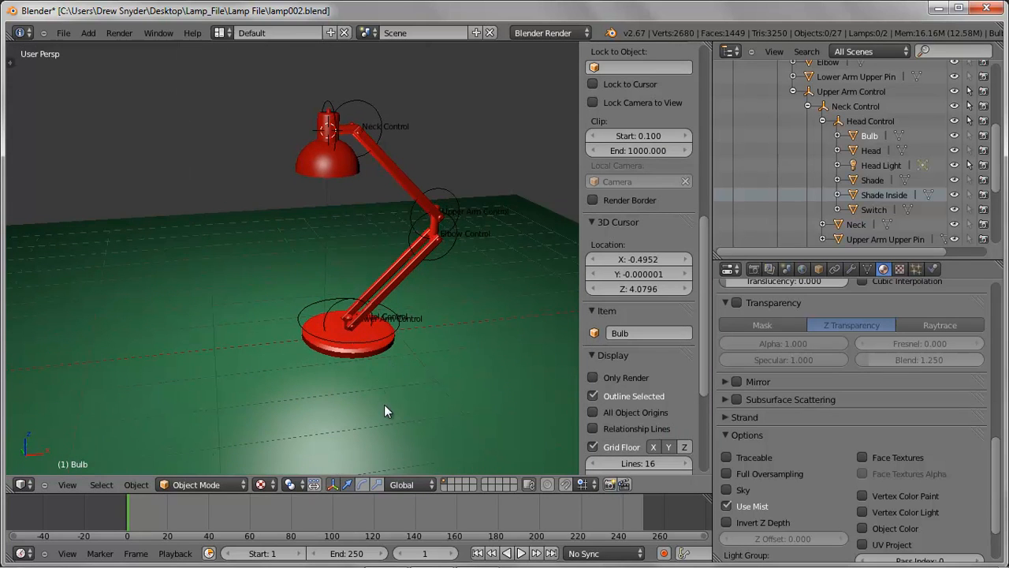
{"action": "right_click", "coordinate": [349, 353]}
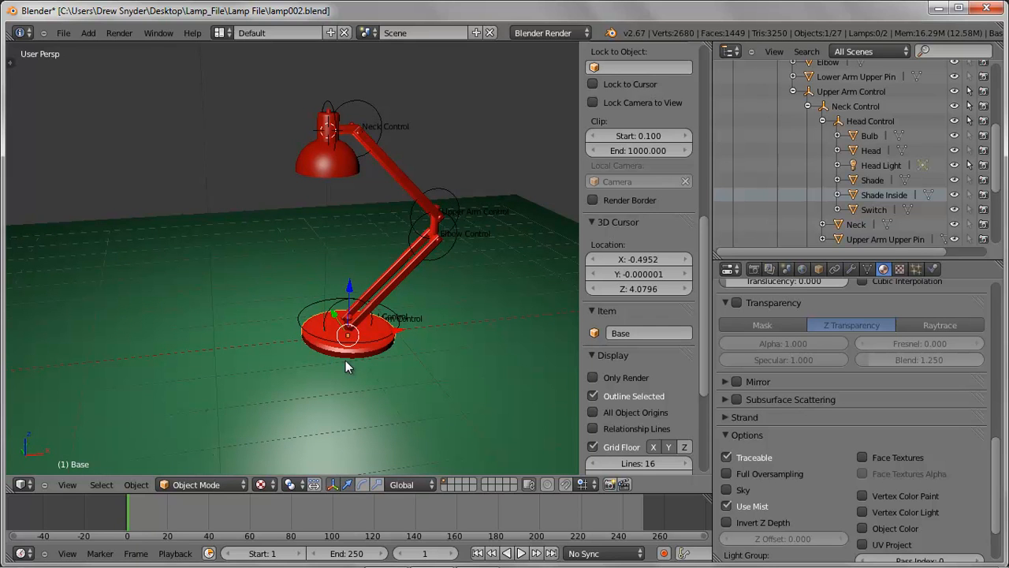
{"action": "key", "text": "i"}
{"action": "left_click", "coordinate": [315, 288]}
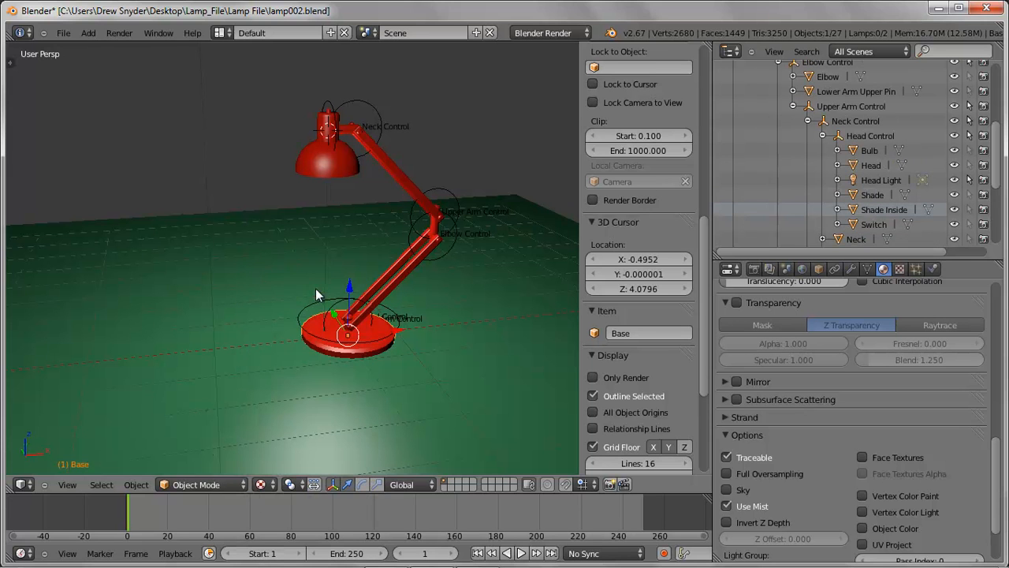
{"action": "key", "text": "i"}
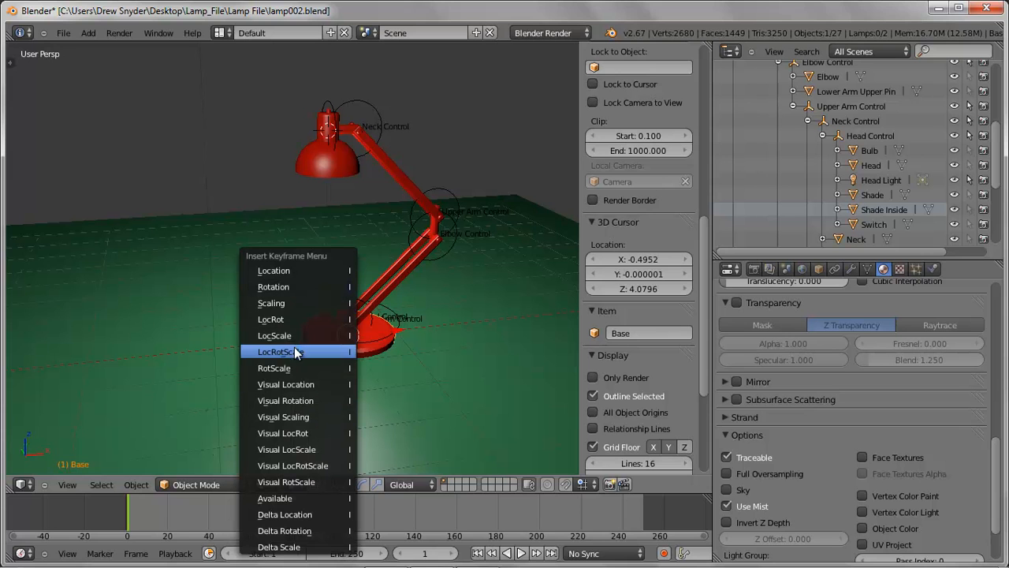
{"action": "left_click", "coordinate": [289, 320]}
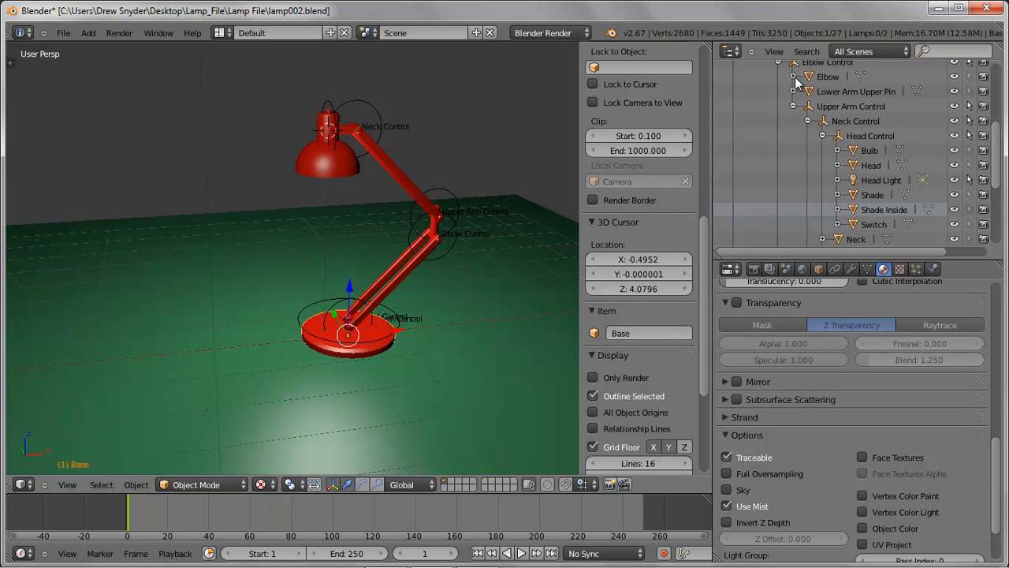
Switch the Outliner area to the Graph Editor, and check the Base's X, Y and Z Location channels before collapsing BaseAction
{"action": "left_click", "coordinate": [729, 52]}
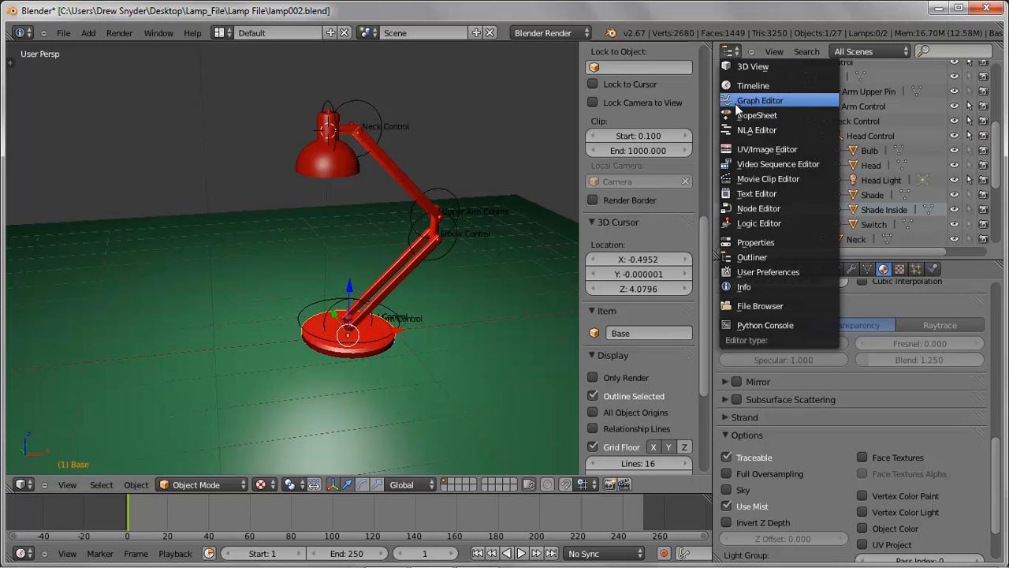
{"action": "left_click", "coordinate": [733, 101]}
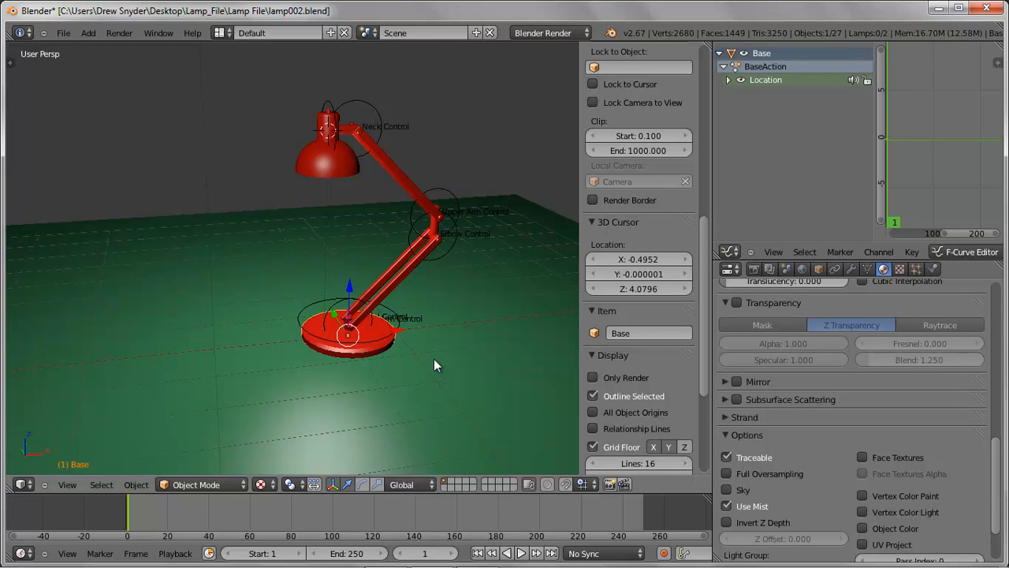
{"action": "scroll", "coordinate": [432, 356], "scroll_direction": "up", "scroll_amount": 3}
{"action": "scroll", "coordinate": [443, 356], "scroll_direction": "down", "scroll_amount": 1}
{"action": "middle_click_drag", "start_coordinate": [464, 354], "coordinate": [412, 319], "text": "shift"}
{"action": "left_click", "coordinate": [728, 80]}
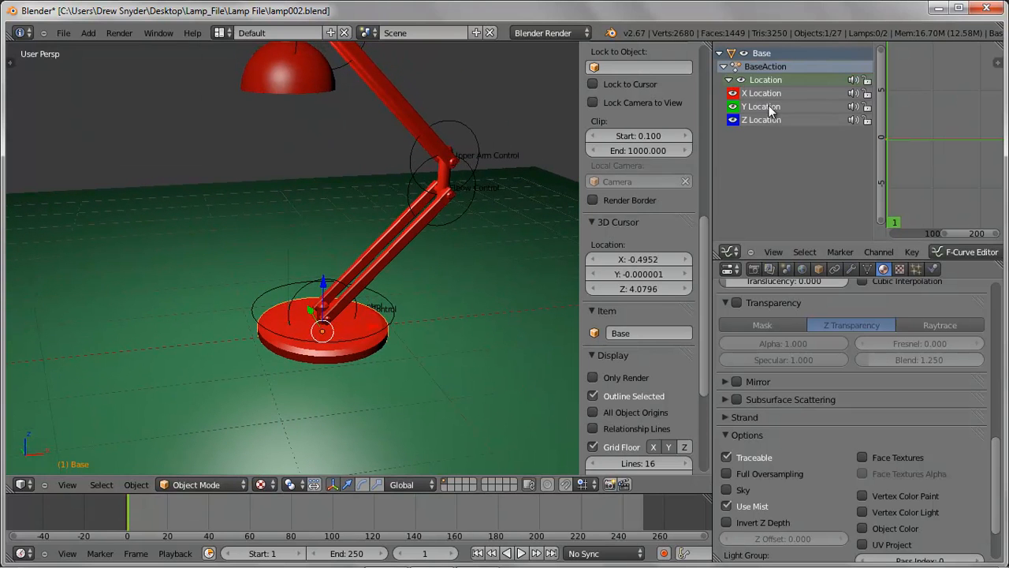
{"action": "left_click", "coordinate": [728, 79]}
{"action": "left_click", "coordinate": [723, 66]}
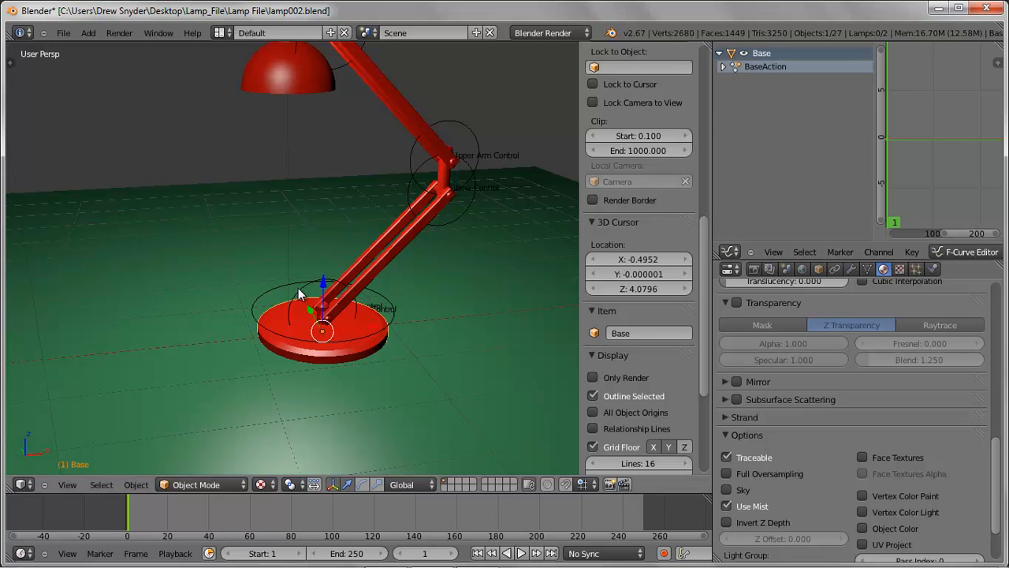
Turn on automatic keyframing and move the lamp's Base about 2.4 units, mainly along positive X, at frame 1
{"action": "left_click", "coordinate": [664, 553]}
{"action": "key", "text": "g"}
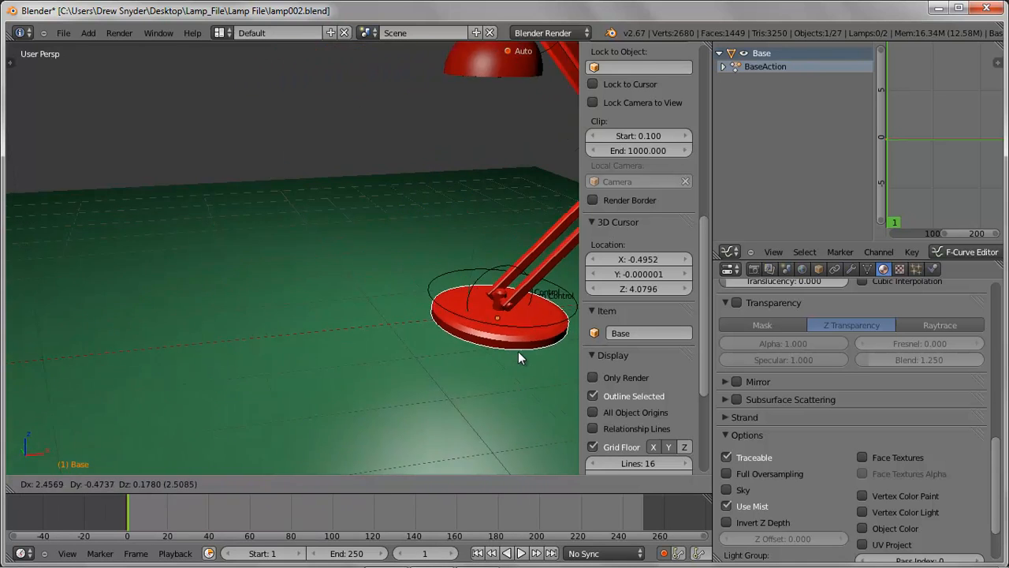
{"action": "left_click", "coordinate": [506, 357]}
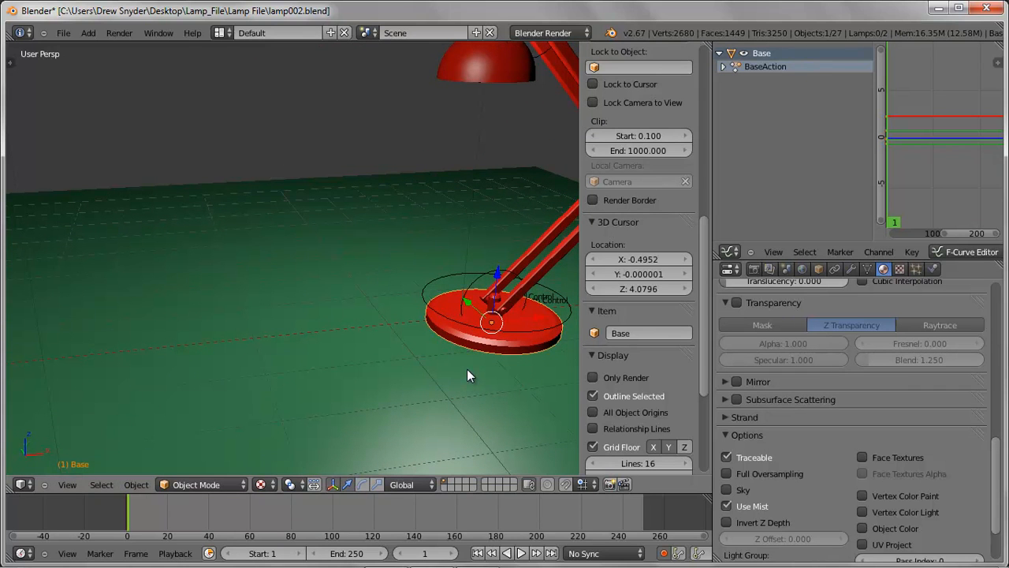
Go to frame 21 and move the Base about -2.2 in X, 1.0 in Y and 1.3 in Z
{"action": "left_click_drag", "start_coordinate": [125, 512], "coordinate": [171, 513]}
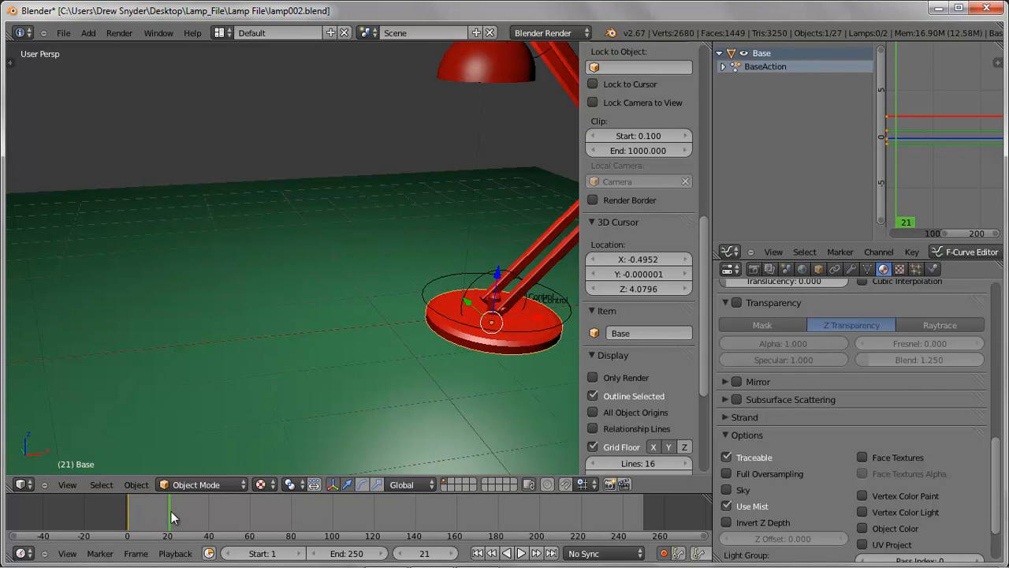
{"action": "key", "text": "g"}
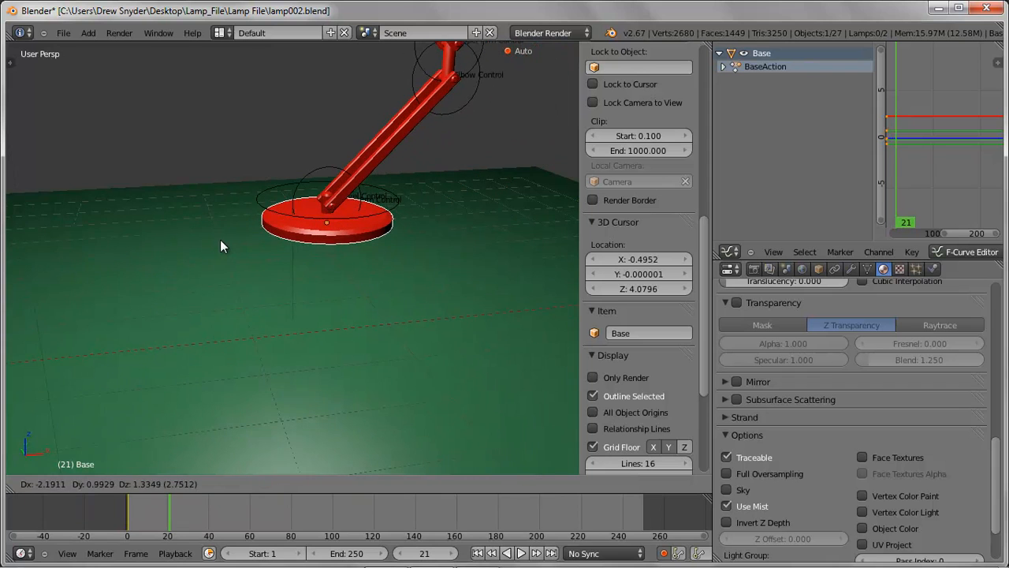
{"action": "left_click", "coordinate": [218, 240]}
Go to frame 39 and move the Base down to the table, about -2.3 in X and -1.4 in Z
{"action": "left_click_drag", "start_coordinate": [191, 507], "coordinate": [207, 513]}
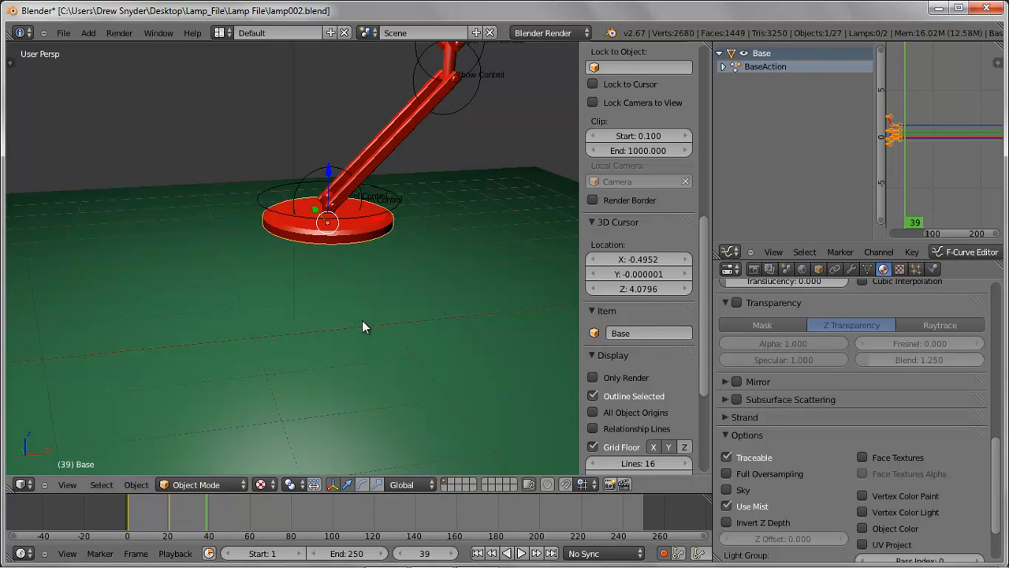
{"action": "key", "text": "g"}
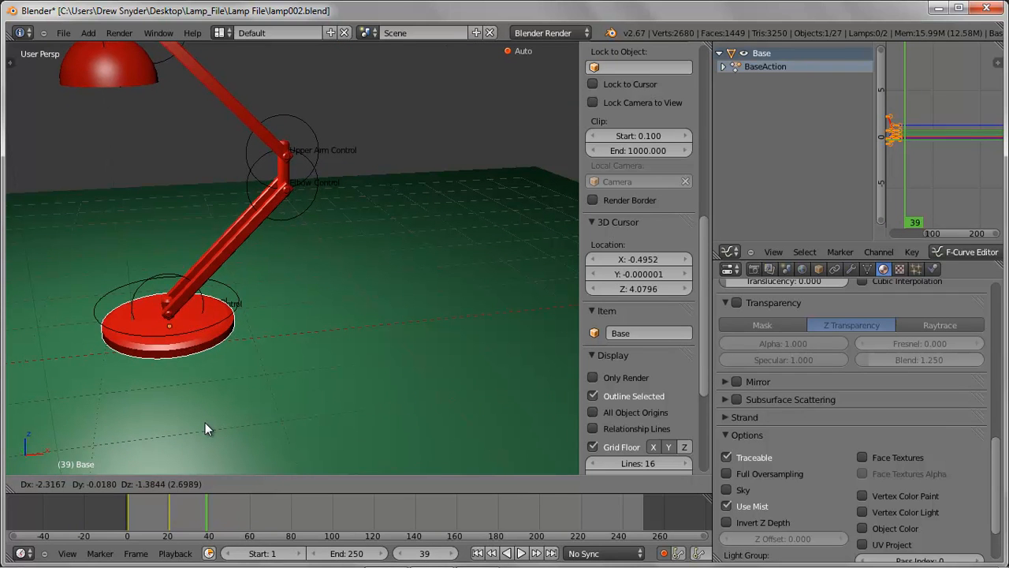
{"action": "left_click", "coordinate": [205, 423]}
Scrub back to frame 1, tilt the Base clockwise in the view at frame 21, and scrub to frame 8 to check the motion
{"action": "left_click", "coordinate": [204, 528]}
{"action": "left_click_drag", "start_coordinate": [204, 532], "coordinate": [130, 537]}
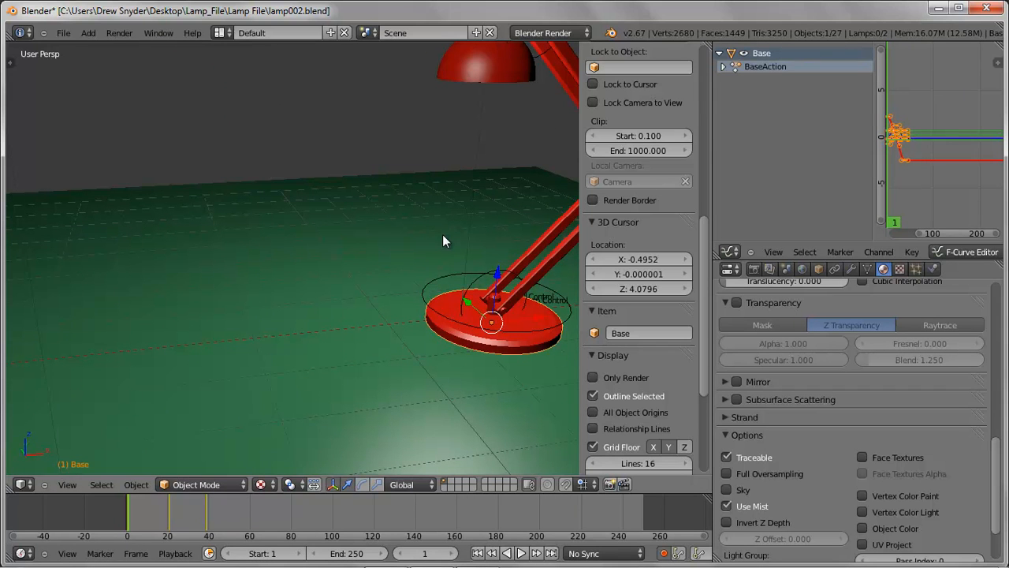
{"action": "left_click_drag", "start_coordinate": [127, 519], "coordinate": [171, 512]}
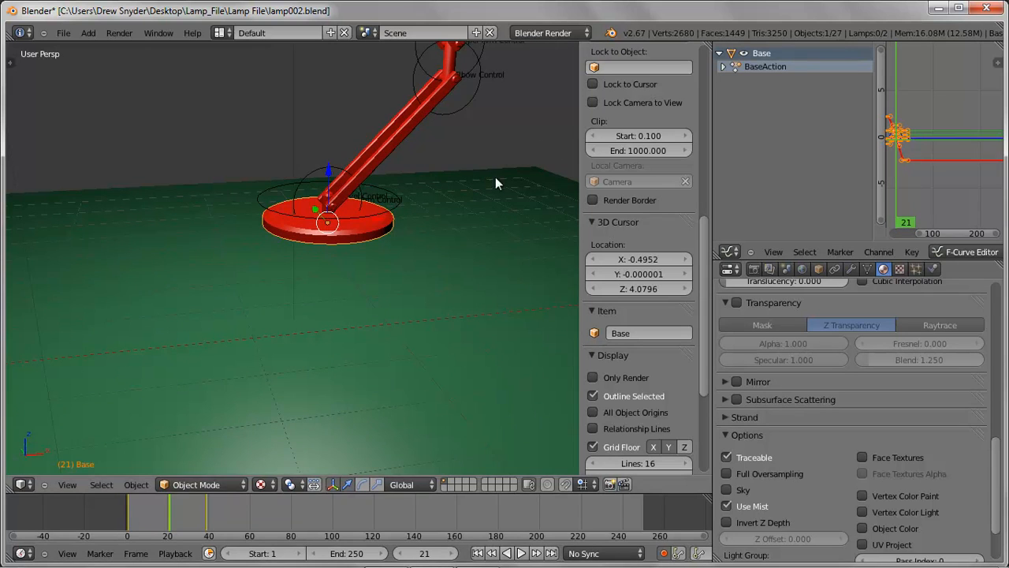
{"action": "key", "text": "r"}
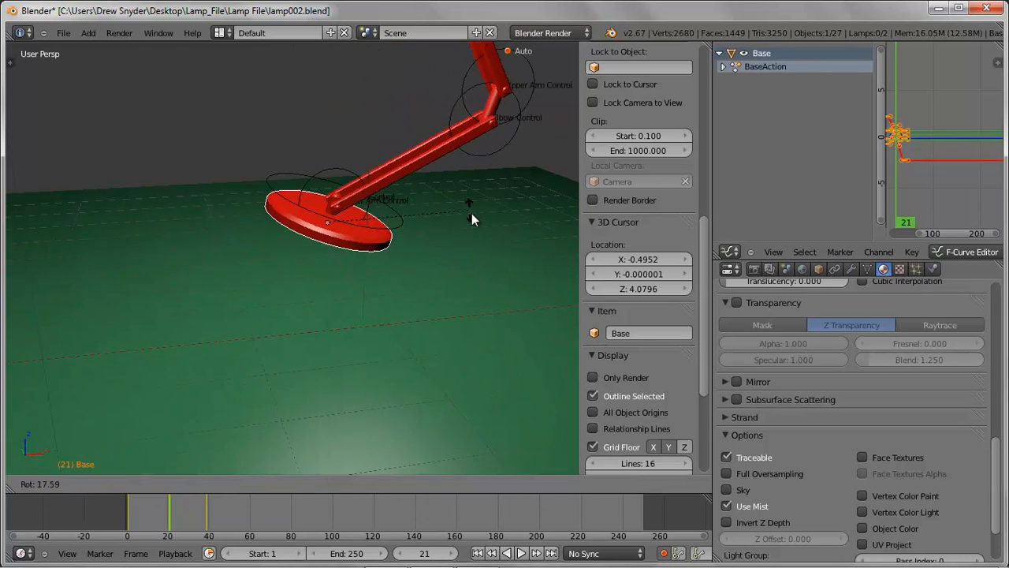
{"action": "left_click", "coordinate": [469, 246]}
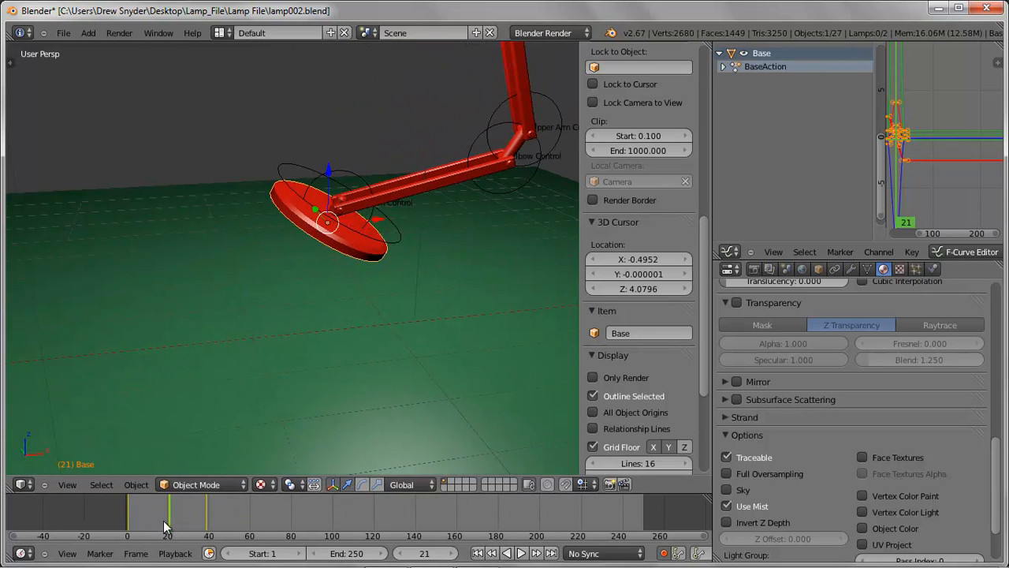
{"action": "left_click_drag", "start_coordinate": [169, 520], "coordinate": [143, 521]}
Expand BaseAction, widen the Graph Editor and hide the 3D view's properties sidebar
{"action": "left_click", "coordinate": [723, 66]}
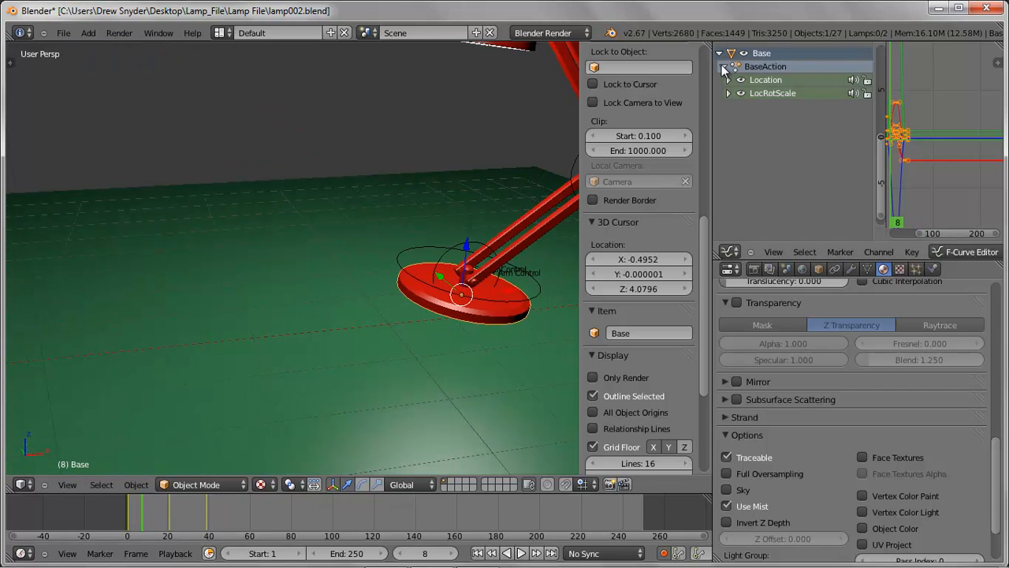
{"action": "left_click_drag", "start_coordinate": [712, 110], "coordinate": [636, 109]}
{"action": "key", "text": "n"}
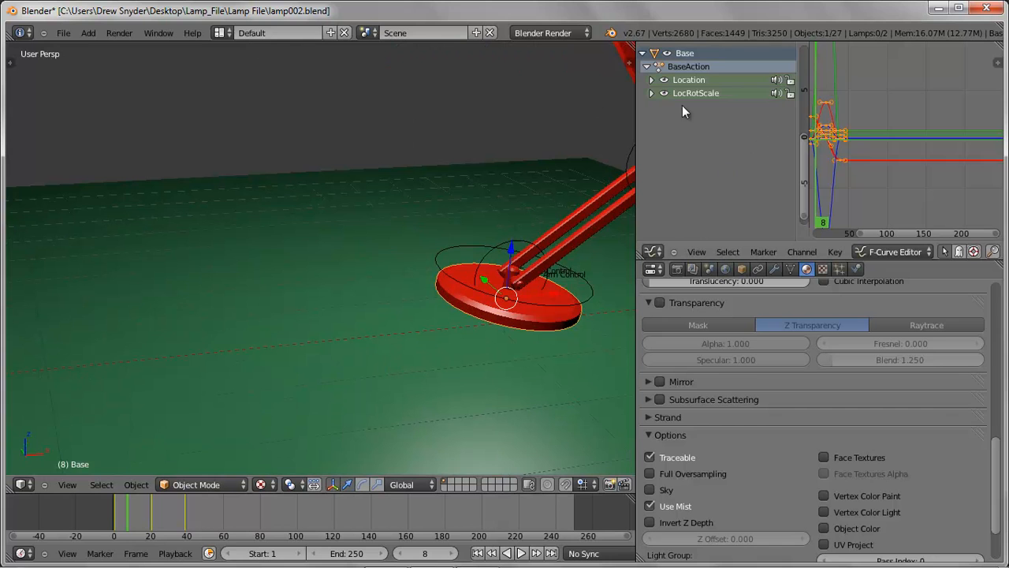
Expand the LocRotScale channels, and leave the Location group collapsed and selected
{"action": "left_click", "coordinate": [651, 93]}
{"action": "left_click", "coordinate": [651, 80]}
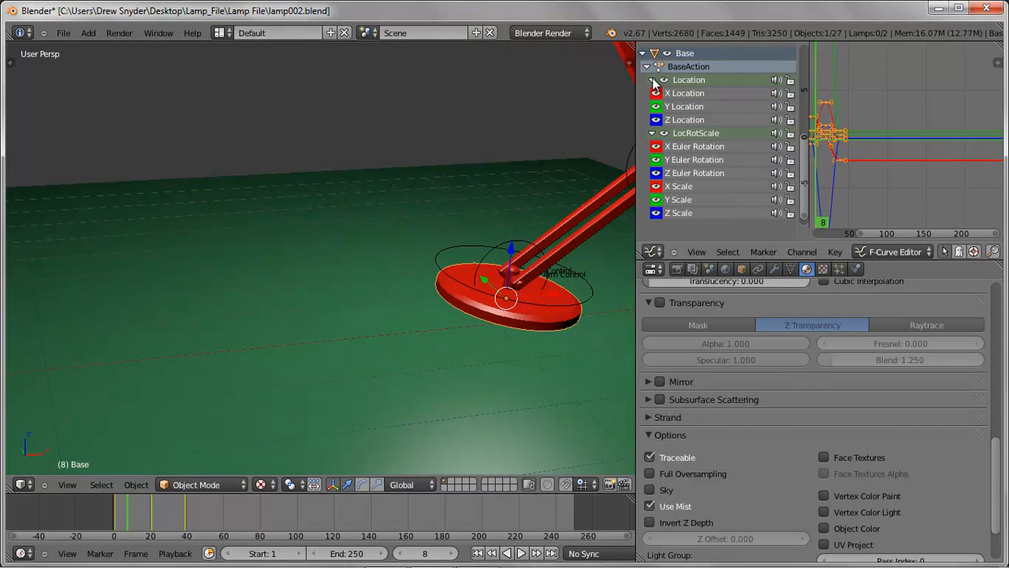
{"action": "left_click", "coordinate": [651, 79]}
{"action": "left_click", "coordinate": [696, 79]}
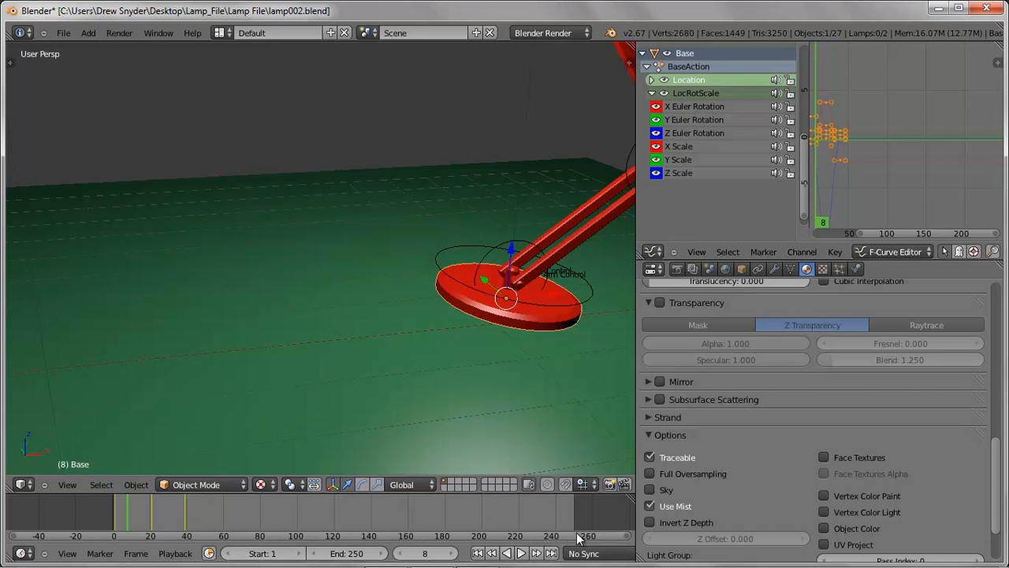
Turn off automatic keyframing for the timeline
{"action": "scroll", "coordinate": [558, 549], "scroll_direction": "down", "scroll_amount": 7}
{"action": "scroll", "coordinate": [518, 542], "scroll_direction": "up", "scroll_amount": 1}
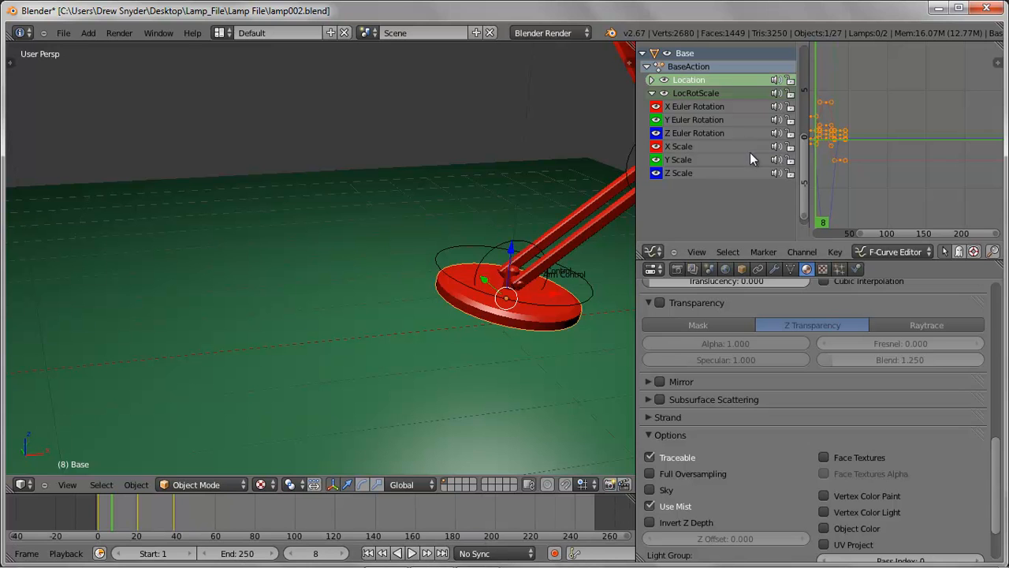
Fit all of the Base's curves in the Graph Editor and widen the editor further
{"action": "left_click", "coordinate": [695, 251]}
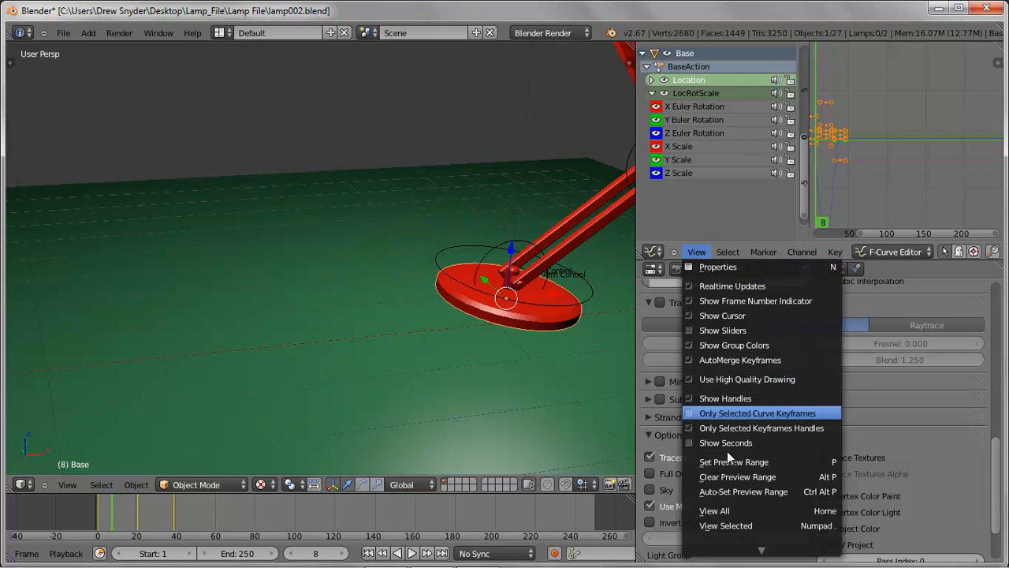
{"action": "left_click", "coordinate": [723, 511]}
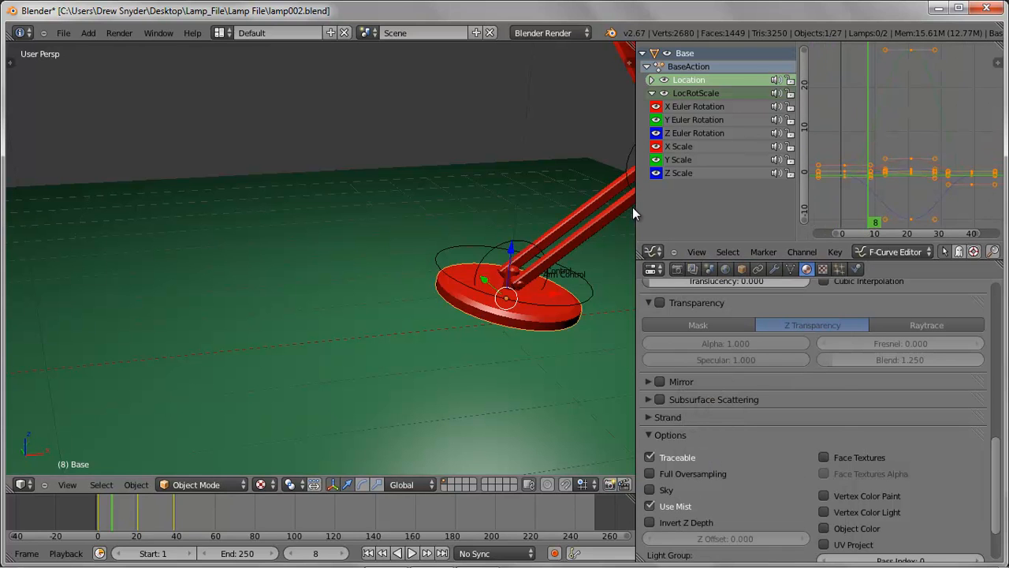
{"action": "left_click_drag", "start_coordinate": [591, 208], "coordinate": [517, 208]}
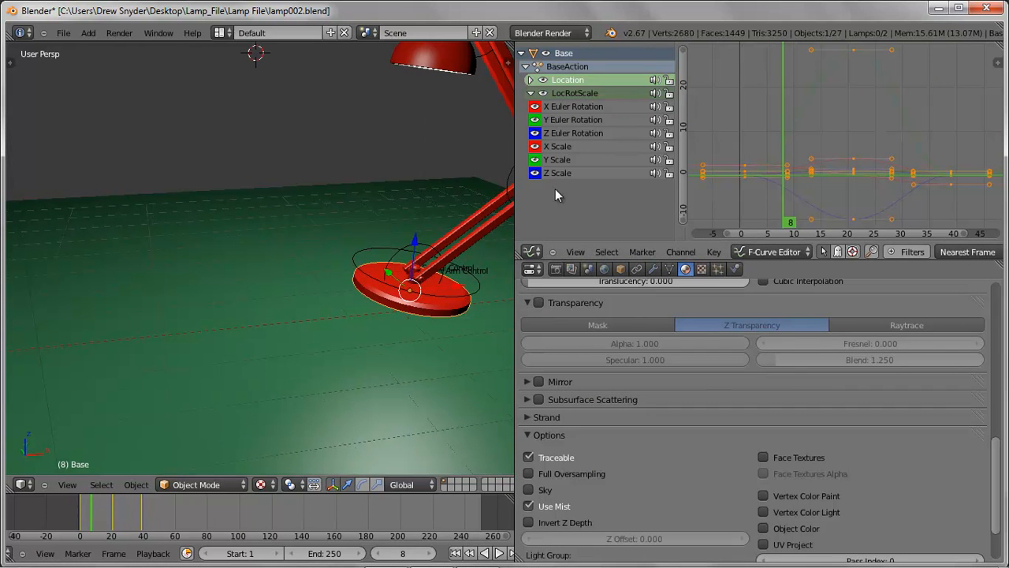
Hide the Base's X, Y and Z Scale curves and delete these channels from the LocRotScale group
{"action": "left_click", "coordinate": [535, 160]}
{"action": "left_click", "coordinate": [535, 146]}
{"action": "left_click", "coordinate": [561, 150]}
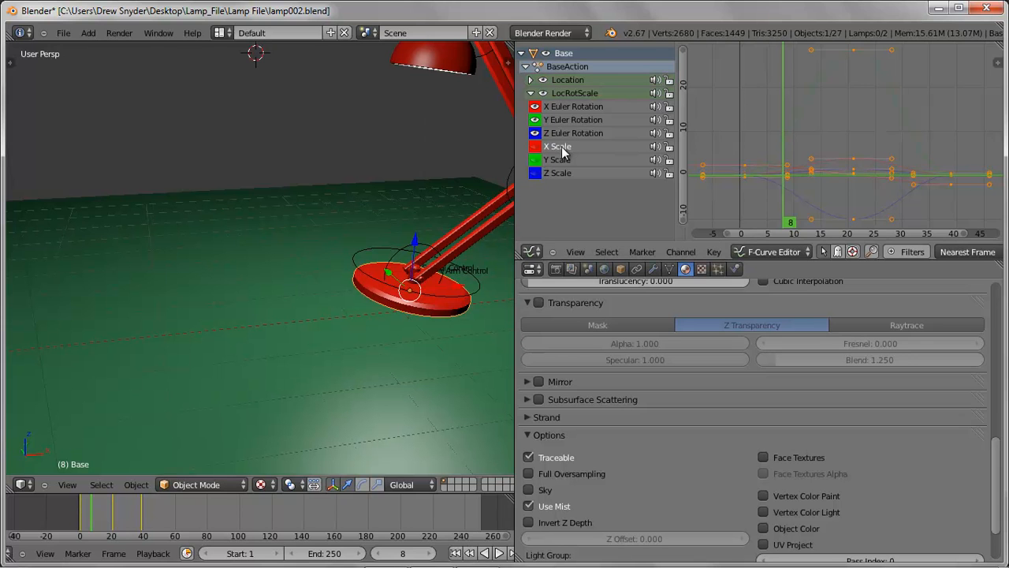
{"action": "key", "text": "x"}
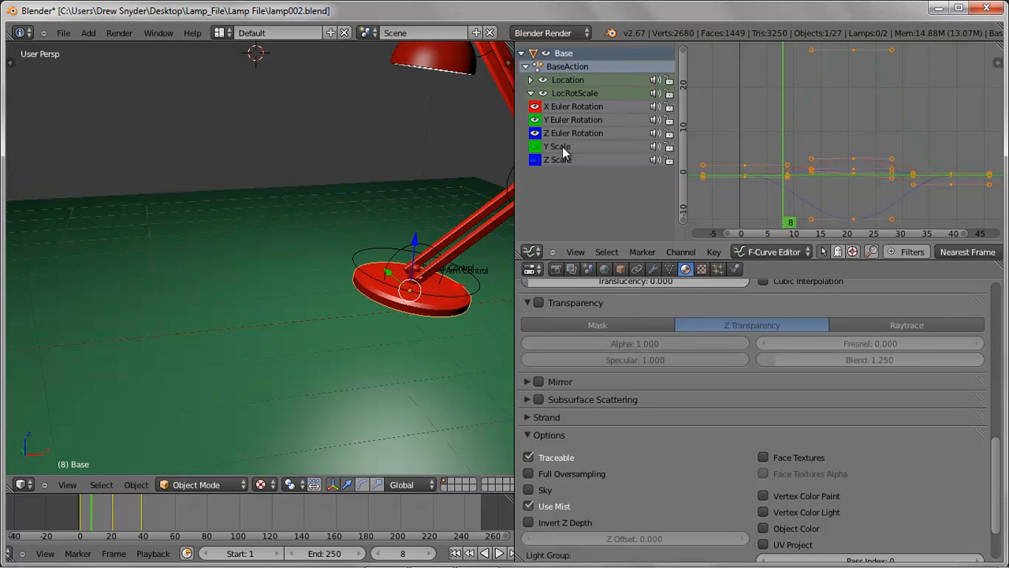
{"action": "left_click", "coordinate": [562, 146]}
{"action": "key", "text": "x"}
{"action": "left_click", "coordinate": [562, 146]}
{"action": "key", "text": "x"}
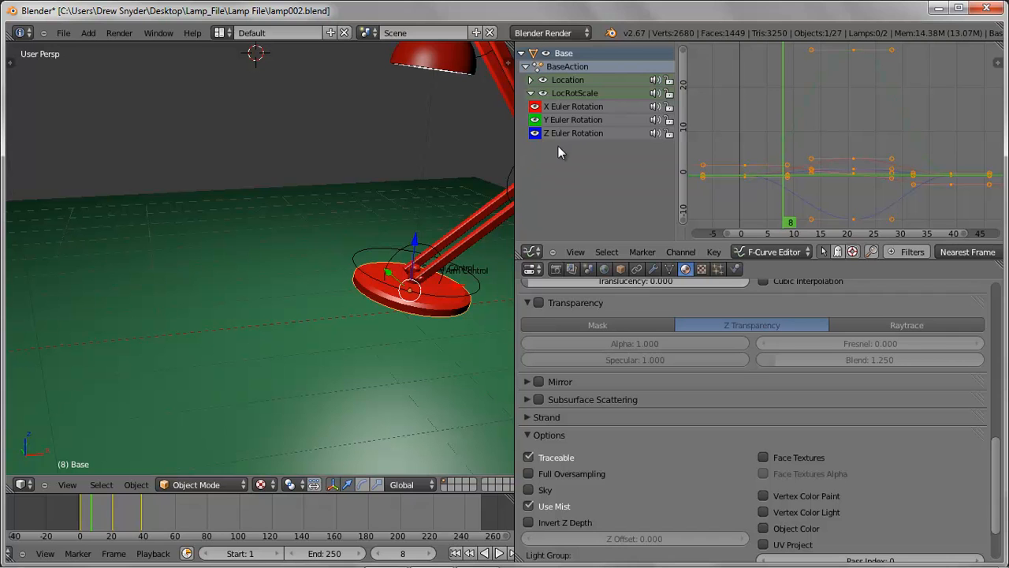
Expand the Location group to check the remaining channels, and collapse the whole Base entry
{"action": "left_click", "coordinate": [531, 80]}
{"action": "scroll", "coordinate": [926, 173], "scroll_direction": "down", "scroll_amount": 2}
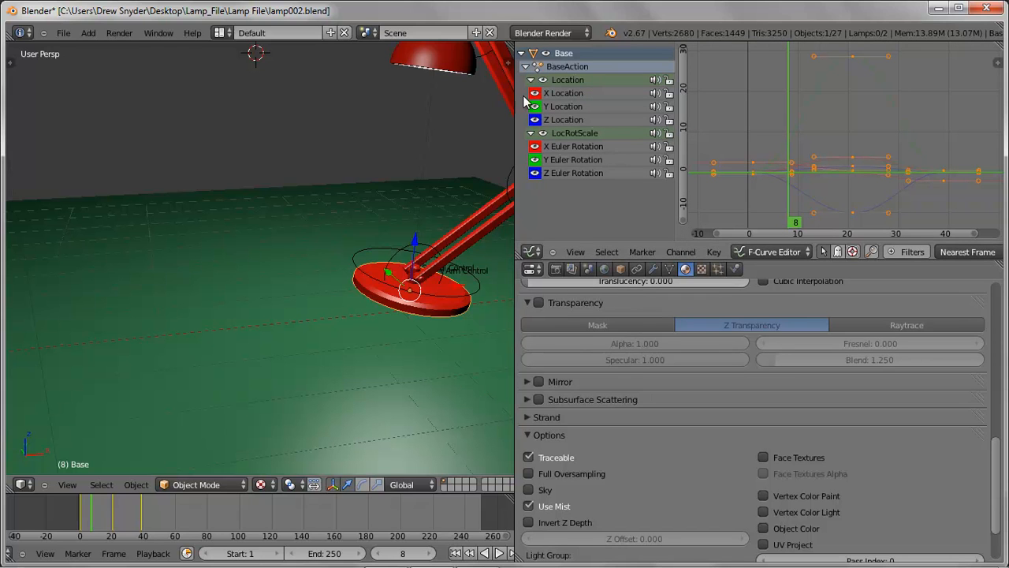
{"action": "left_click", "coordinate": [521, 53]}
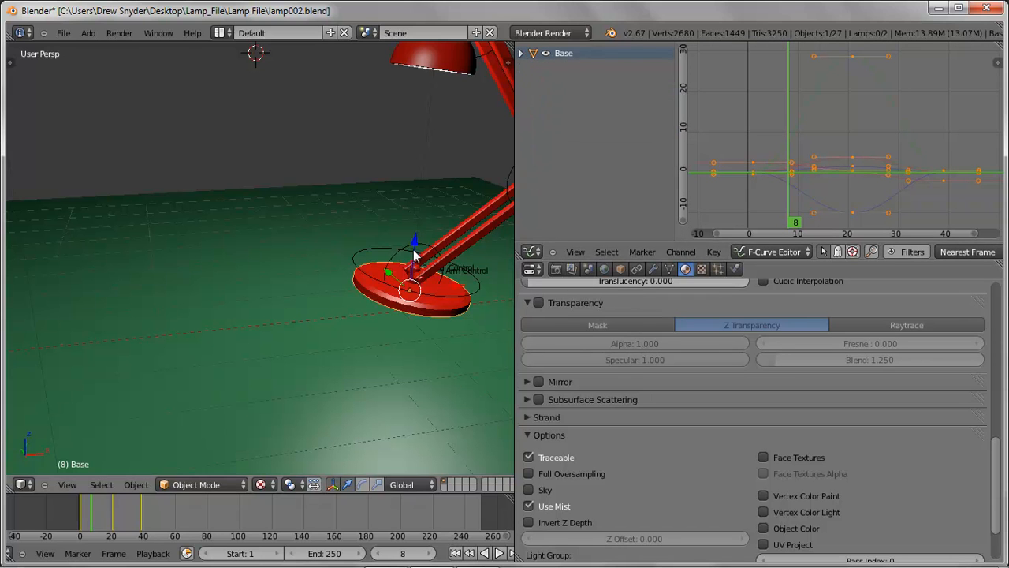
Try rotating the Lower Arm Control at frames 21 and 40 without automatic keyframing, and scrub to frame 58
{"action": "left_click_drag", "start_coordinate": [92, 536], "coordinate": [112, 536]}
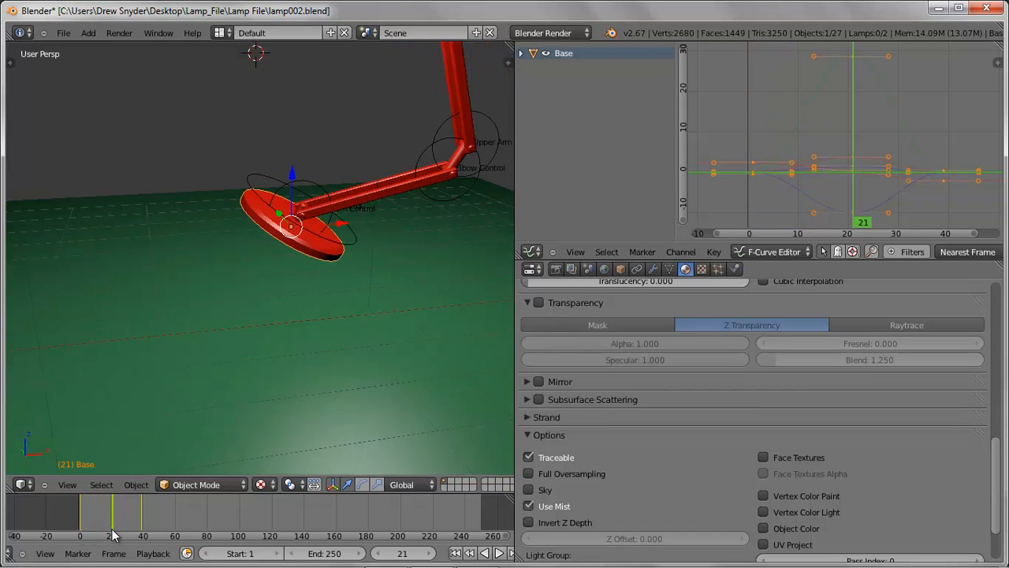
{"action": "right_click", "coordinate": [318, 186]}
{"action": "key", "text": "r"}
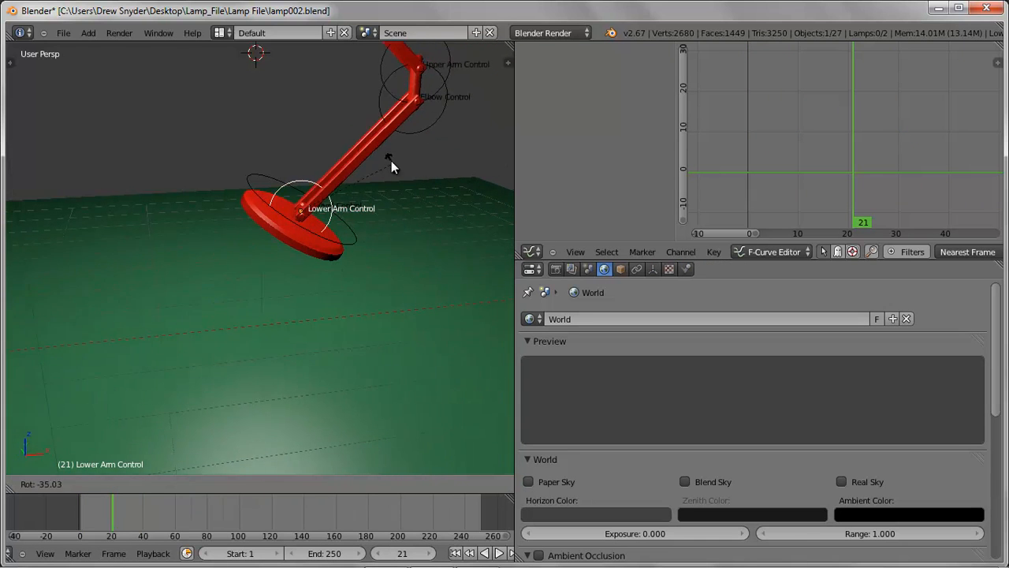
{"action": "left_click", "coordinate": [357, 139]}
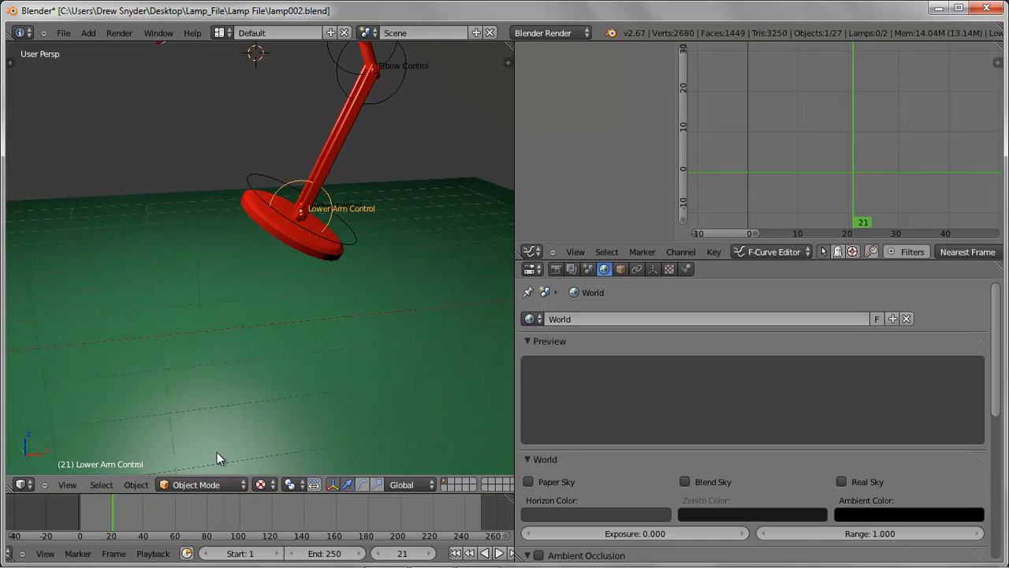
{"action": "left_click_drag", "start_coordinate": [113, 522], "coordinate": [144, 519]}
{"action": "key", "text": "r"}
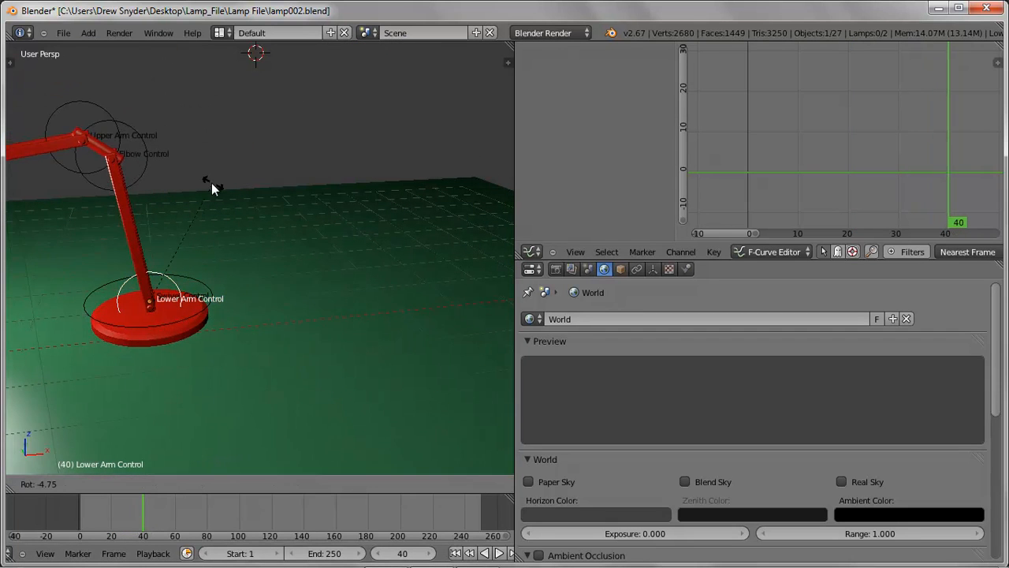
{"action": "left_click", "coordinate": [182, 183]}
{"action": "left_click_drag", "start_coordinate": [146, 524], "coordinate": [183, 531]}
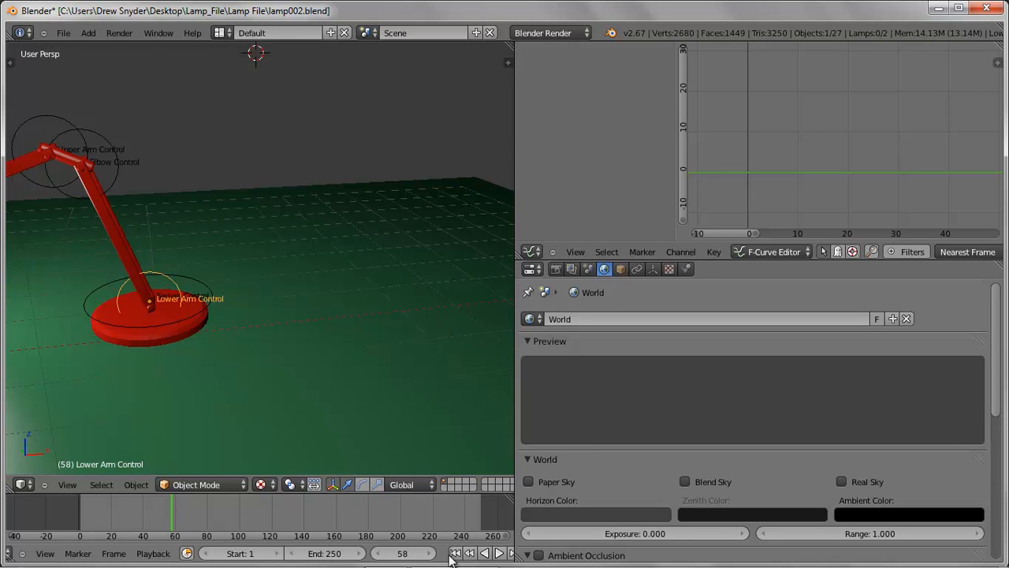
Turn on automatic keyframing and keyframe a rotation of the Lower Arm Control at frame 8
{"action": "scroll", "coordinate": [451, 554], "scroll_direction": "down", "scroll_amount": 5}
{"action": "scroll", "coordinate": [450, 552], "scroll_direction": "down", "scroll_amount": 1}
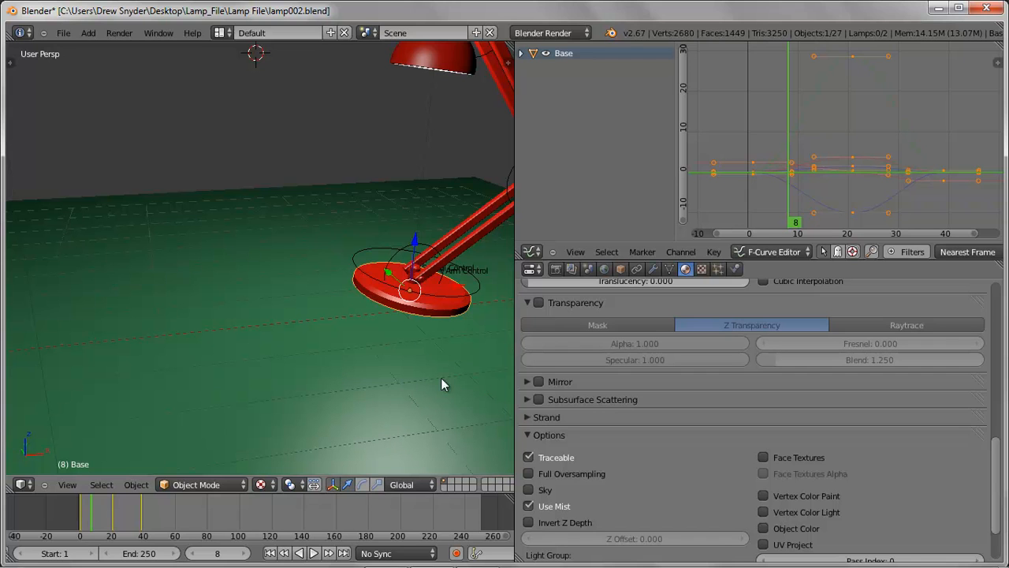
{"action": "right_click", "coordinate": [398, 249]}
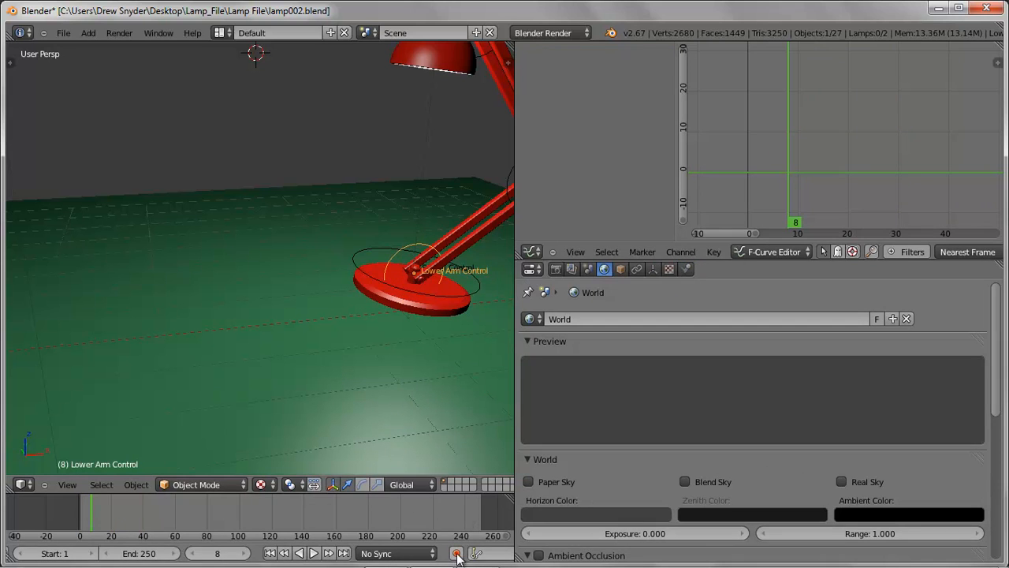
{"action": "key", "text": "r"}
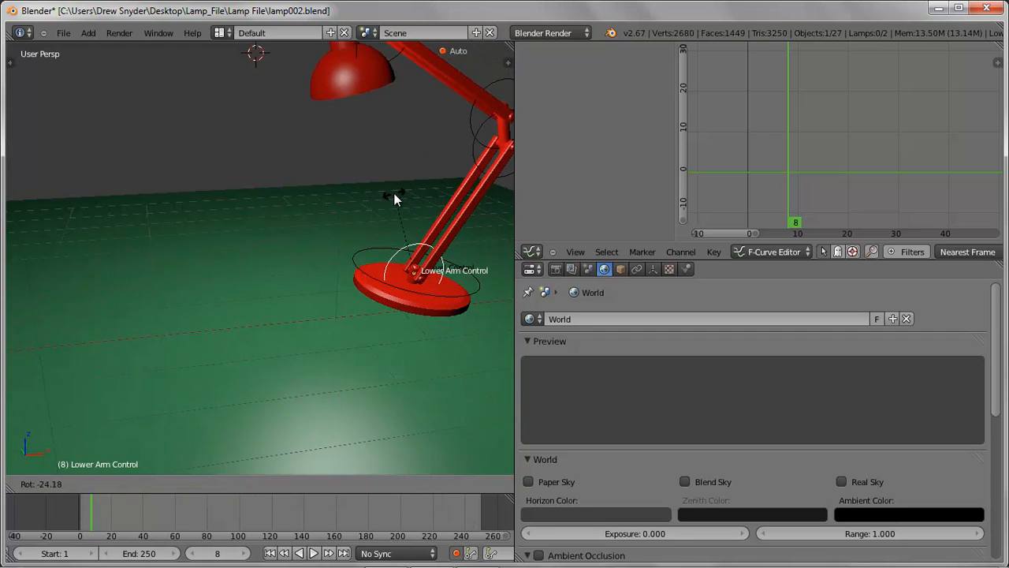
{"action": "left_click", "coordinate": [369, 196]}
Rotate the Lower Arm Control to keyframe new poses at frames 26, 51 and 96
{"action": "left_click_drag", "start_coordinate": [91, 531], "coordinate": [120, 530]}
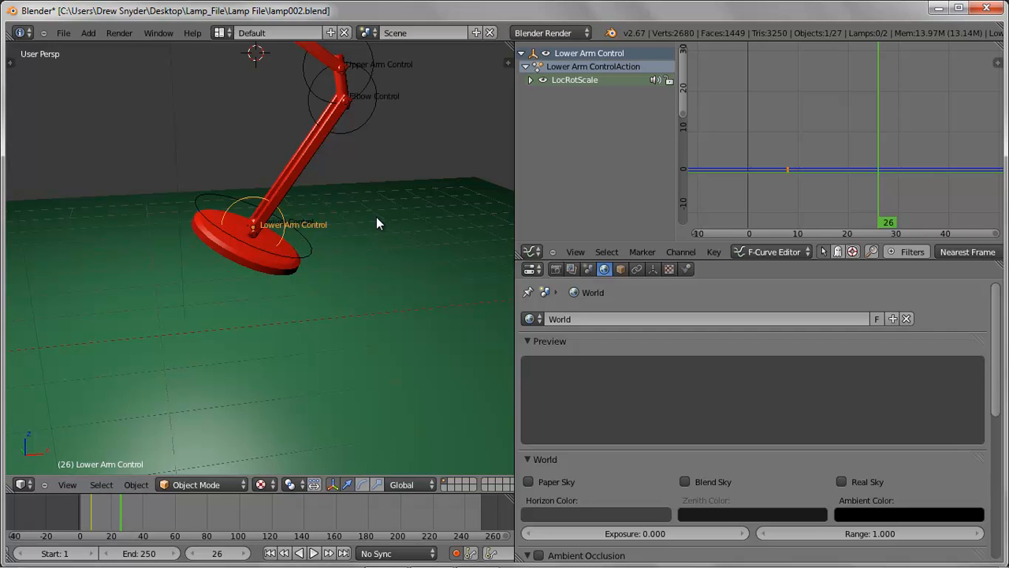
{"action": "key", "text": "r"}
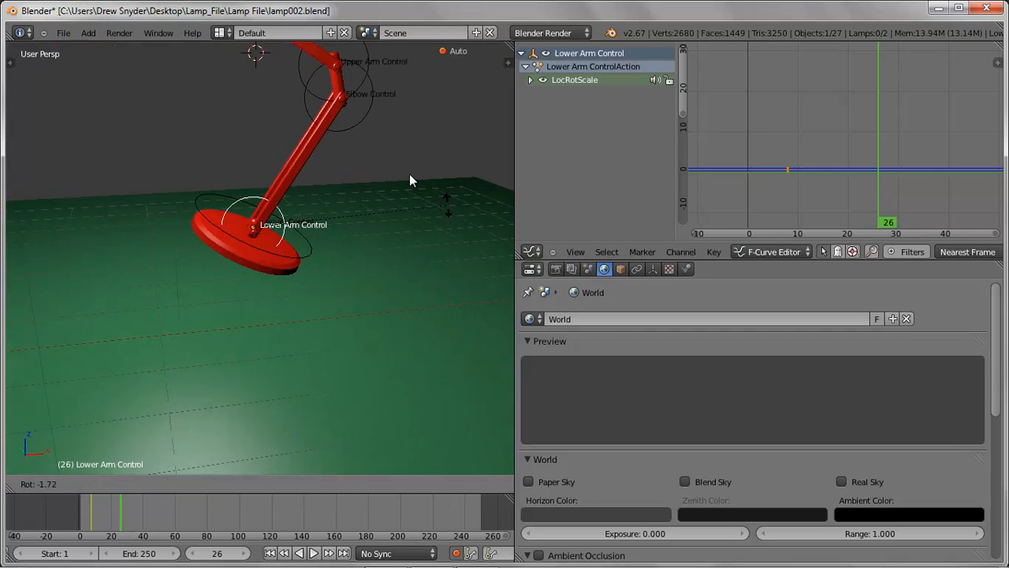
{"action": "left_click", "coordinate": [337, 139]}
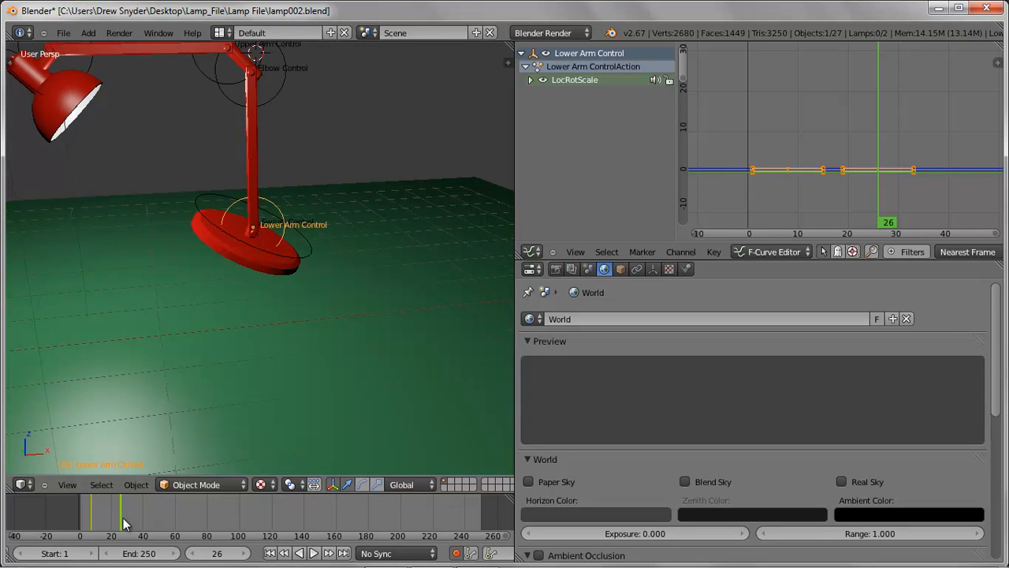
{"action": "left_click_drag", "start_coordinate": [126, 524], "coordinate": [160, 520]}
{"action": "key", "text": "r"}
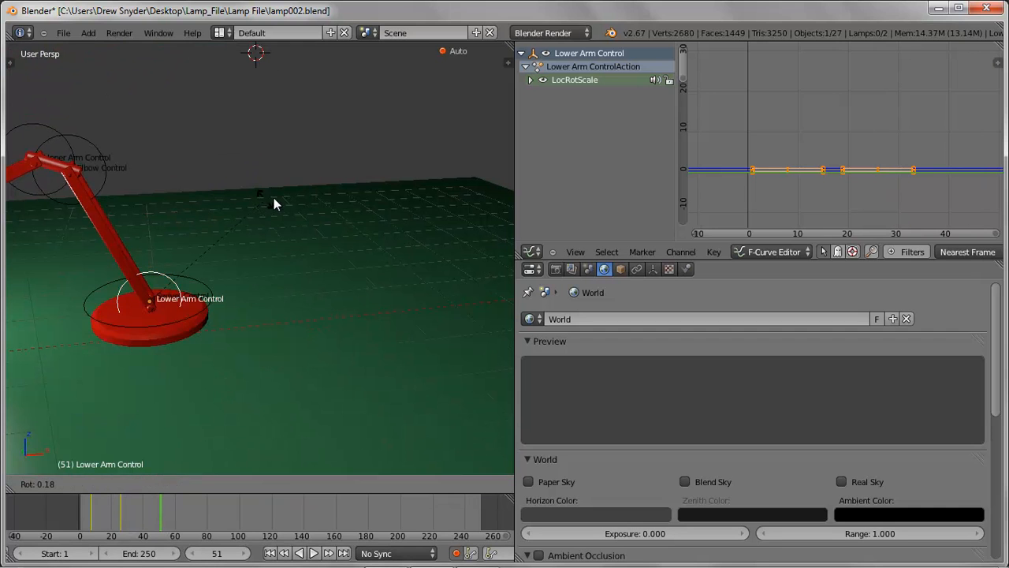
{"action": "left_click", "coordinate": [383, 247]}
{"action": "left_click_drag", "start_coordinate": [161, 528], "coordinate": [233, 520]}
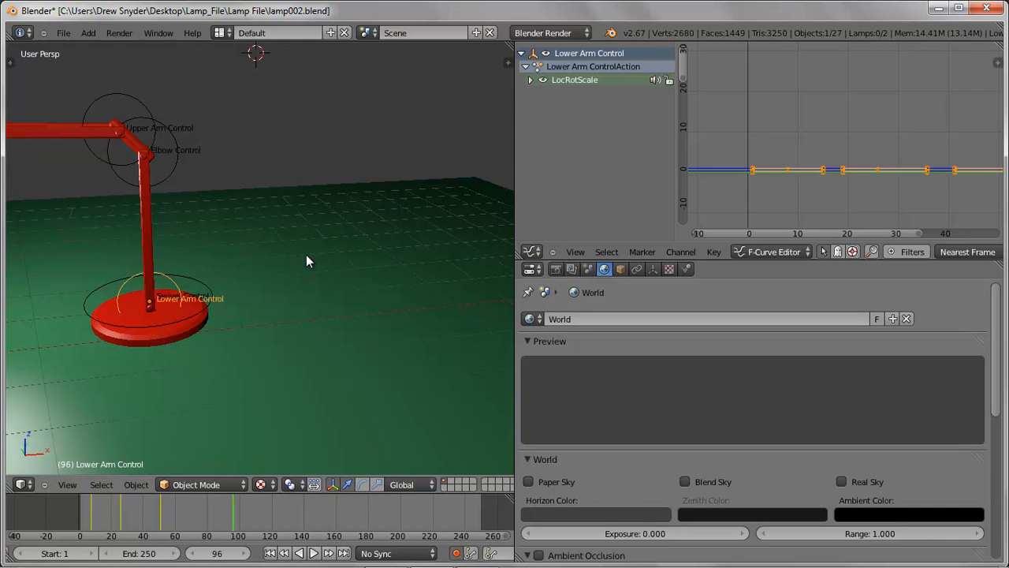
{"action": "key", "text": "r"}
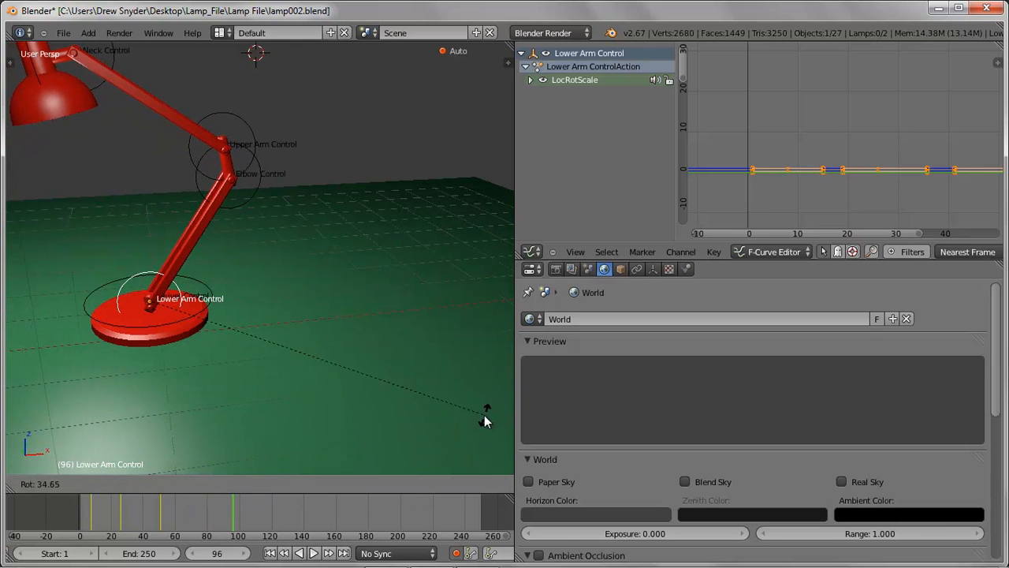
{"action": "left_click", "coordinate": [486, 412]}
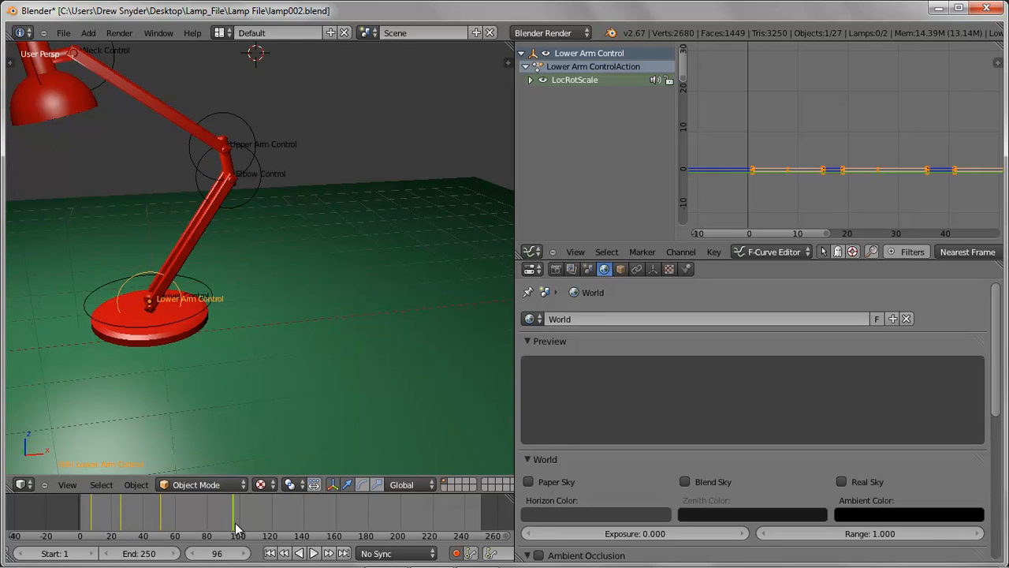
Scrub the timeline back and forth to review the Lower Arm Control's motion, and turn off automatic keyframing at frame 99
{"action": "left_click_drag", "start_coordinate": [234, 528], "coordinate": [88, 524]}
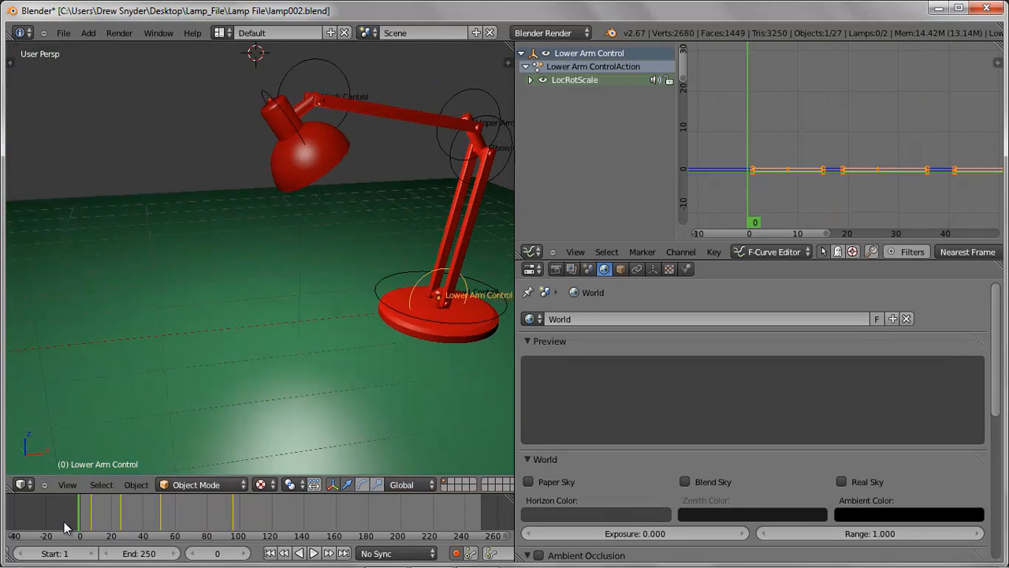
{"action": "left_click_drag", "start_coordinate": [149, 526], "coordinate": [235, 529]}
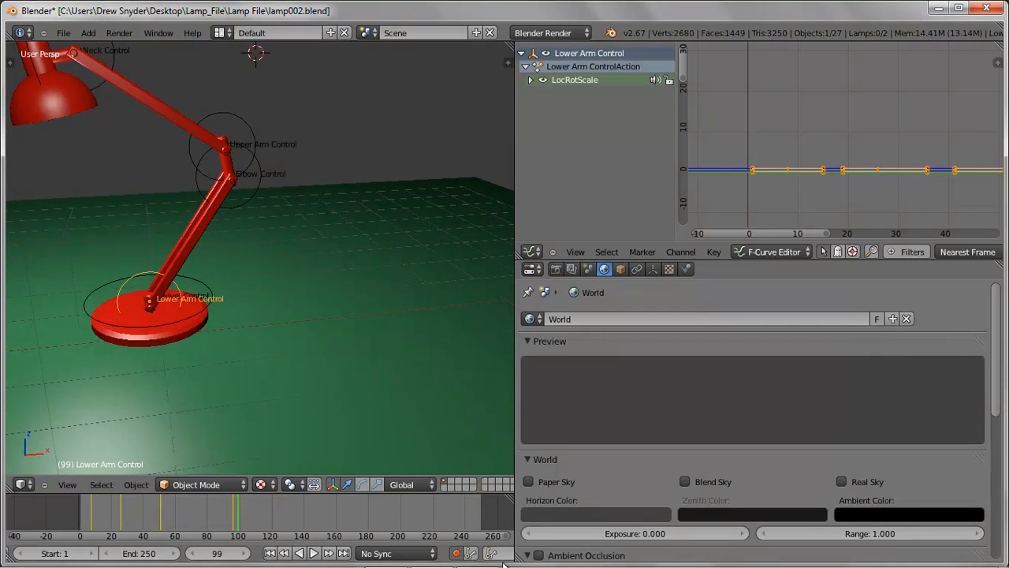
{"action": "left_click", "coordinate": [456, 553]}
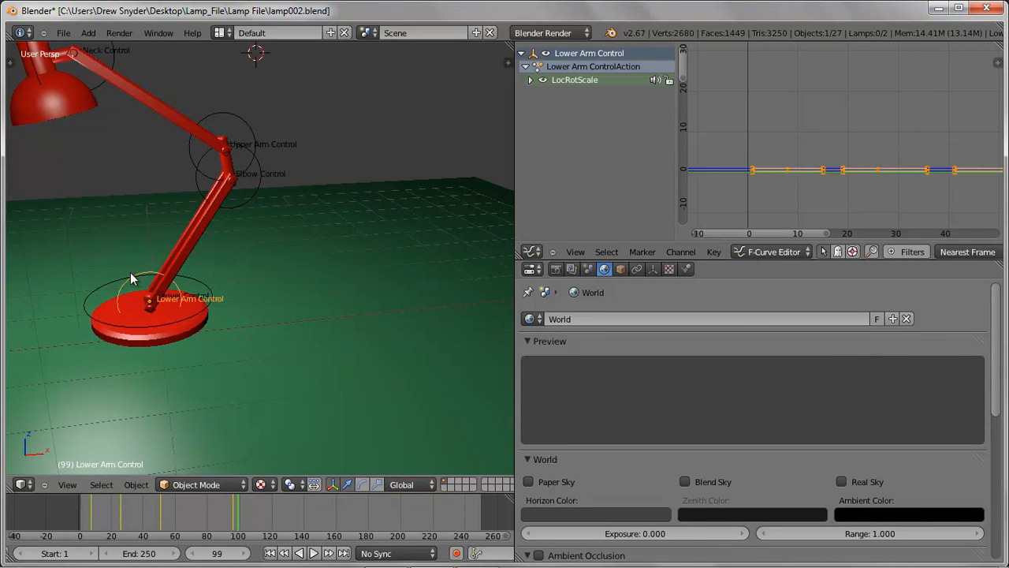
Select the Base and make the Graph Editor list the channels of unselected objects too
{"action": "right_click", "coordinate": [150, 335]}
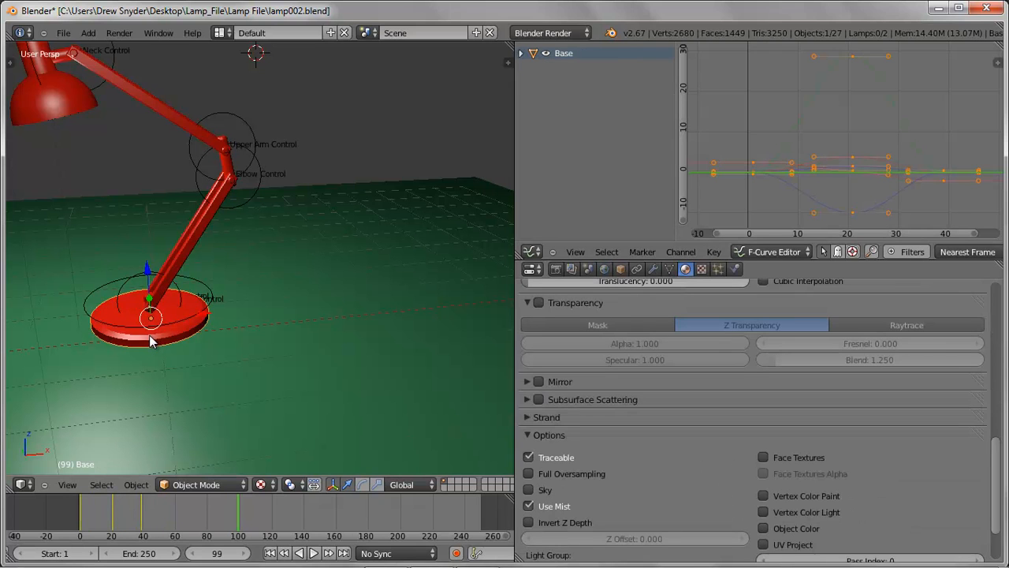
{"action": "right_click", "coordinate": [119, 289]}
{"action": "right_click", "coordinate": [146, 341]}
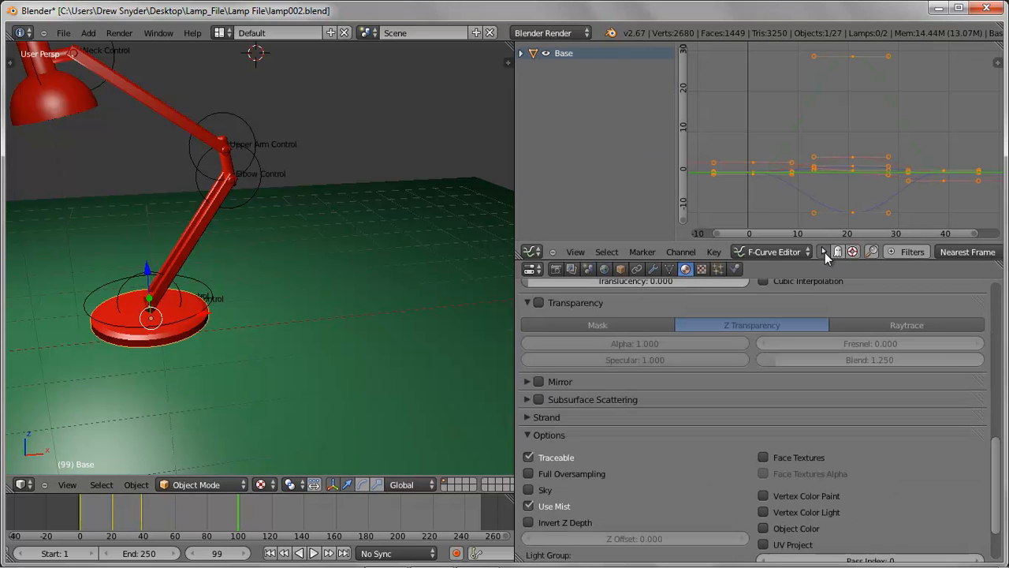
{"action": "left_click", "coordinate": [825, 252]}
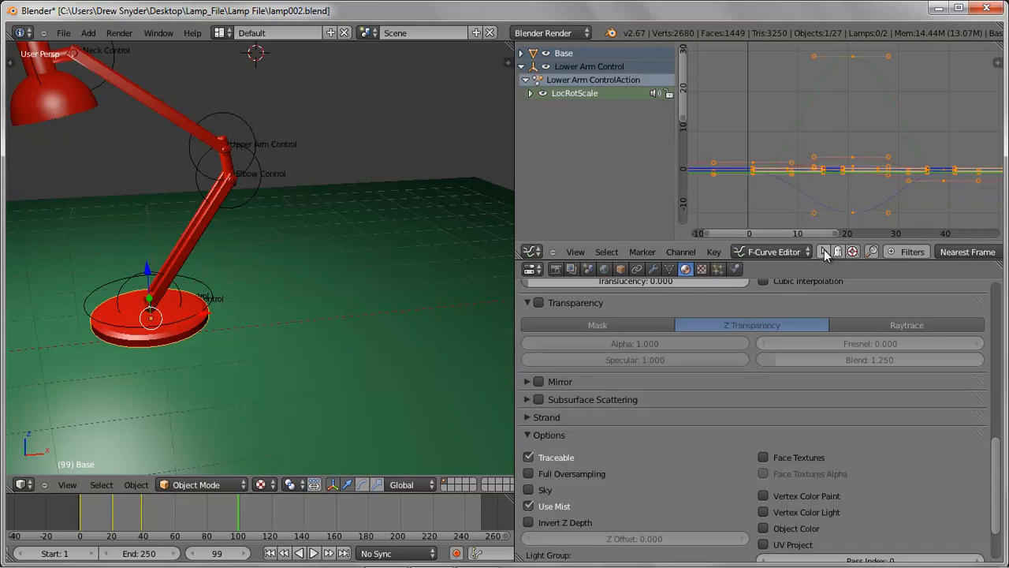
Check the Base's channels, collapse them, and expand the Lower Arm Control's LocRotScale group
{"action": "left_click", "coordinate": [521, 66]}
{"action": "left_click", "coordinate": [522, 54]}
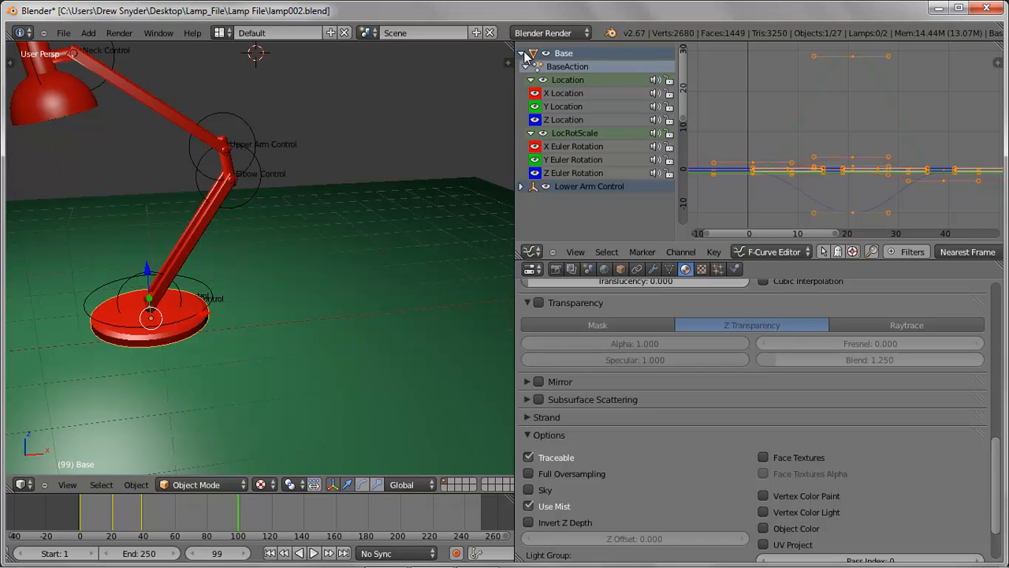
{"action": "left_click", "coordinate": [522, 52]}
{"action": "left_click", "coordinate": [521, 66]}
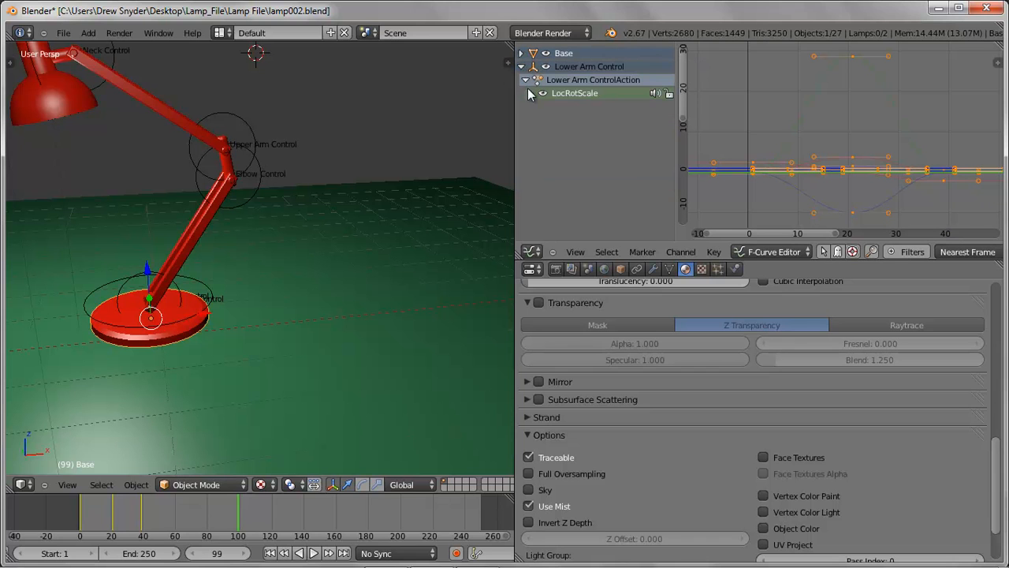
{"action": "left_click", "coordinate": [531, 93]}
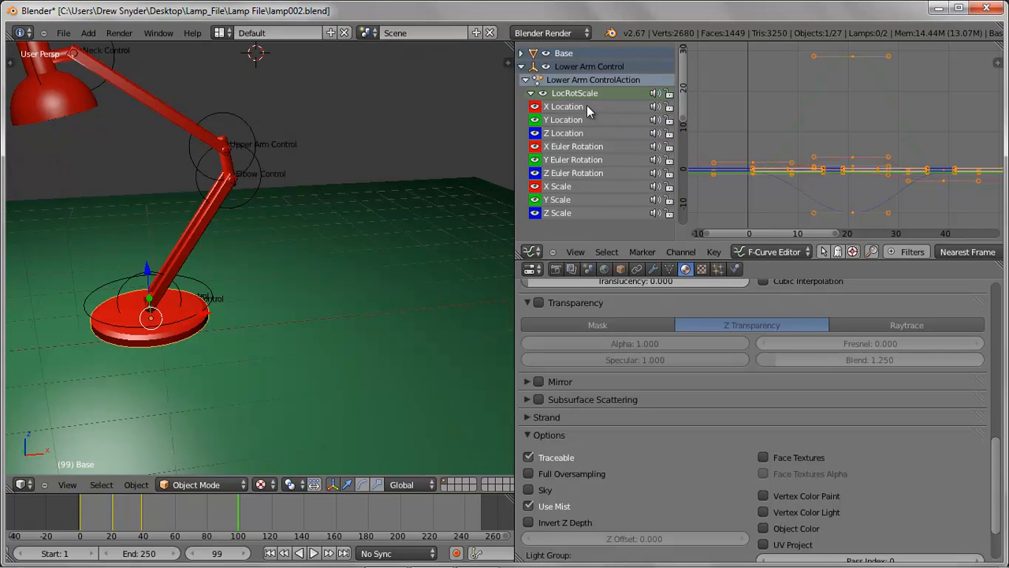
Hide the Lower Arm Control's X, Y and Z Location and Scale curves, and select the highest keyframe on the Base's green curve
{"action": "left_click", "coordinate": [534, 107]}
{"action": "left_click", "coordinate": [536, 120]}
{"action": "left_click", "coordinate": [536, 133]}
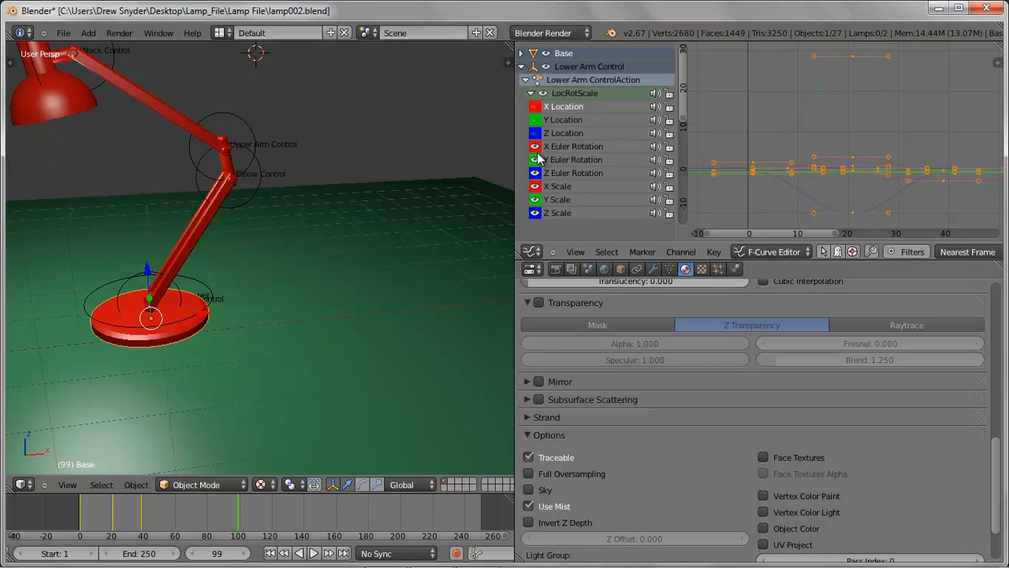
{"action": "left_click", "coordinate": [534, 188]}
{"action": "left_click", "coordinate": [534, 200]}
{"action": "left_click", "coordinate": [534, 212]}
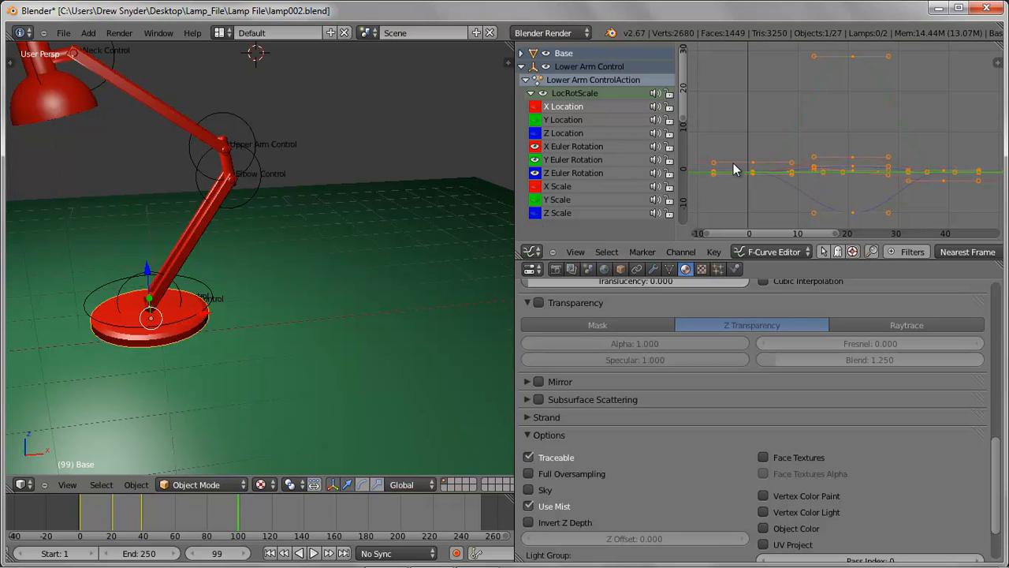
{"action": "right_click", "coordinate": [853, 57]}
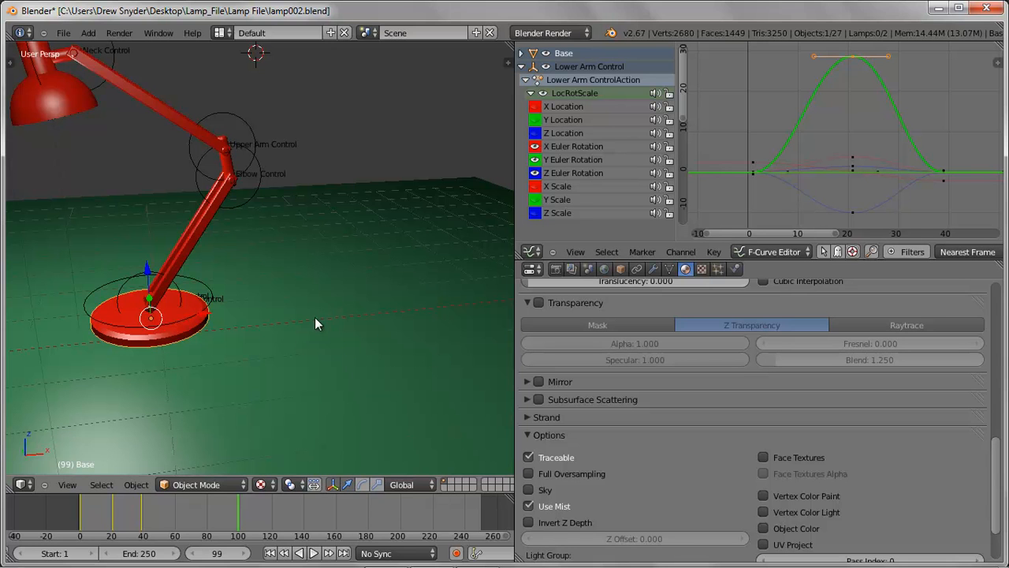
Change the Graph Editor area to the Outliner and select the Head Light under the Head Control
{"action": "middle_click_drag", "start_coordinate": [334, 319], "coordinate": [447, 350], "text": "shift"}
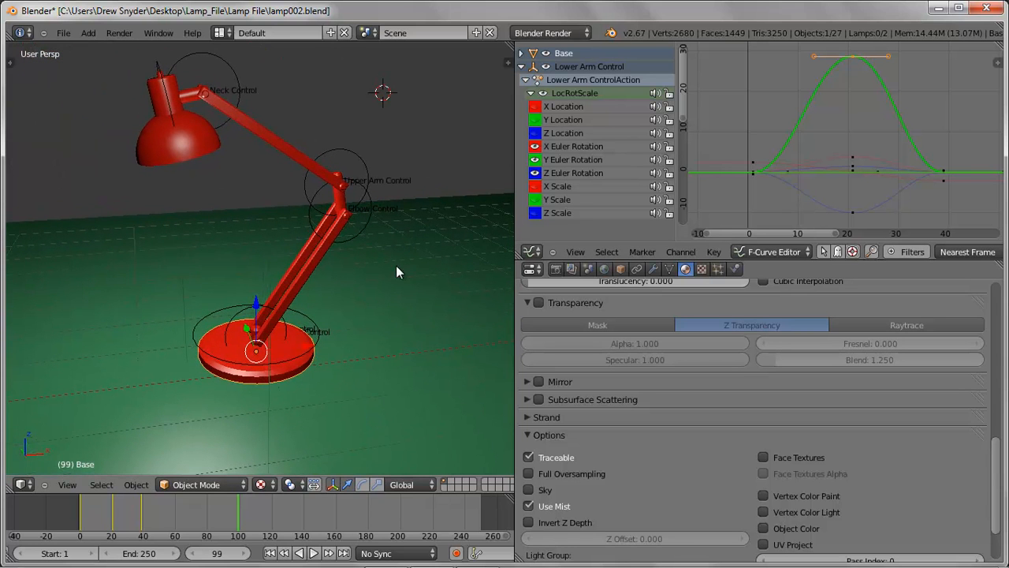
{"action": "scroll", "coordinate": [779, 393], "scroll_direction": "up", "scroll_amount": 5}
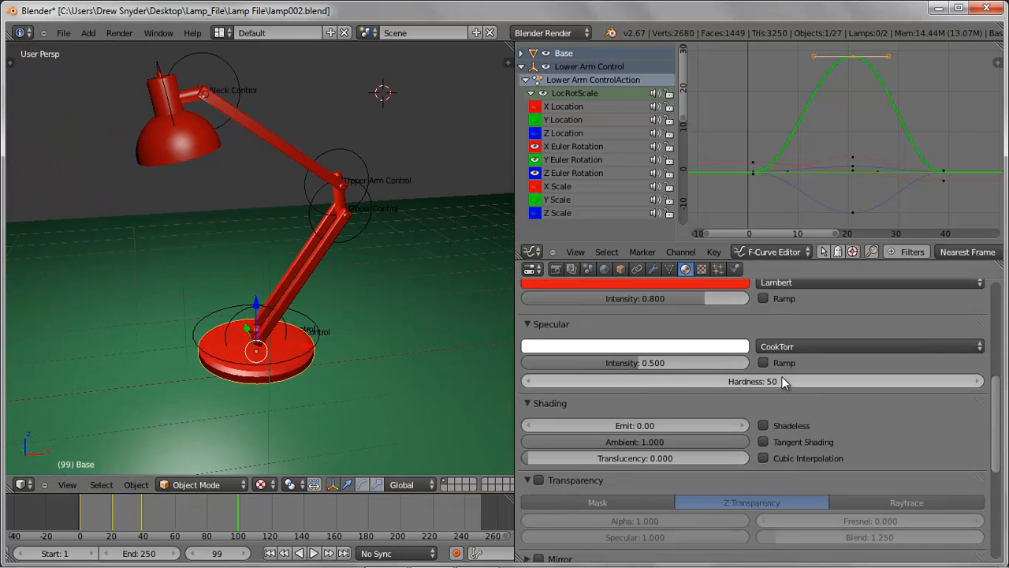
{"action": "scroll", "coordinate": [794, 382], "scroll_direction": "up", "scroll_amount": 2}
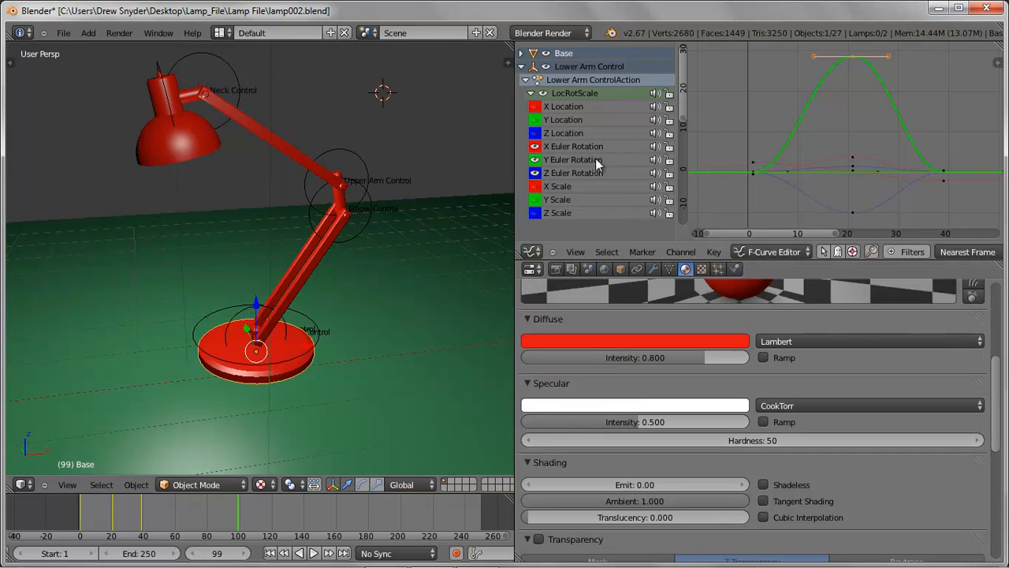
{"action": "left_click", "coordinate": [533, 251]}
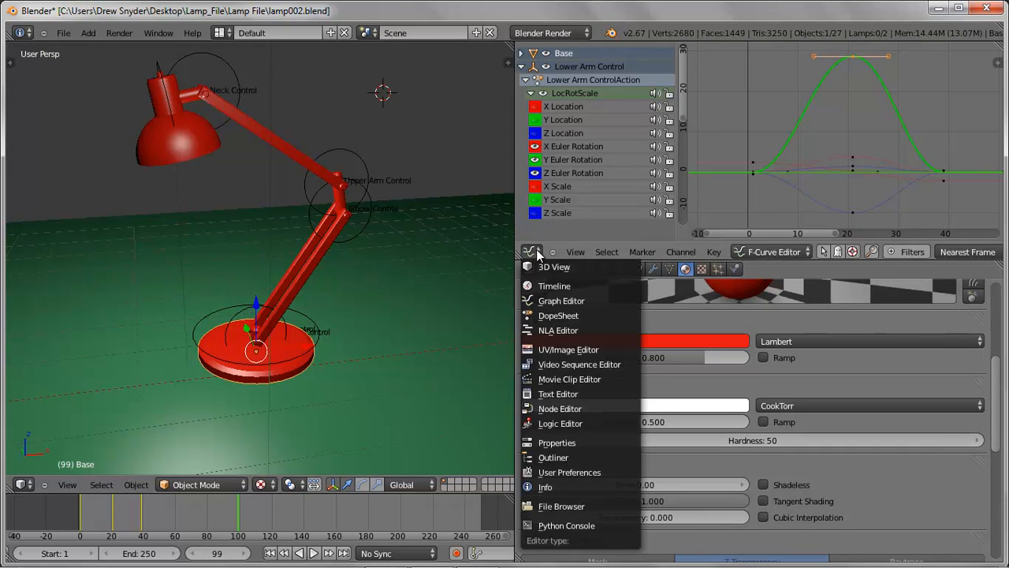
{"action": "left_click", "coordinate": [554, 457]}
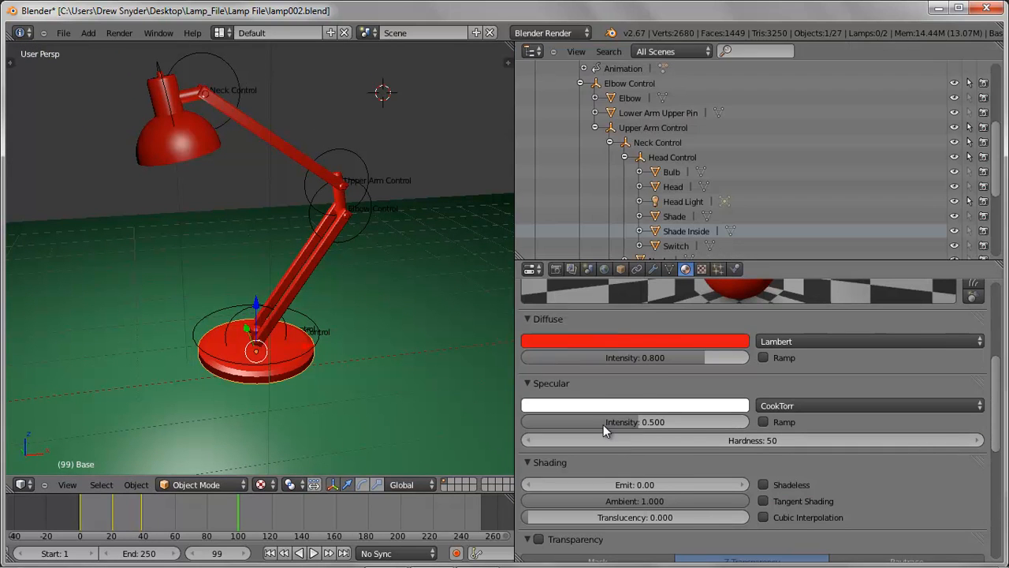
{"action": "left_click", "coordinate": [681, 202]}
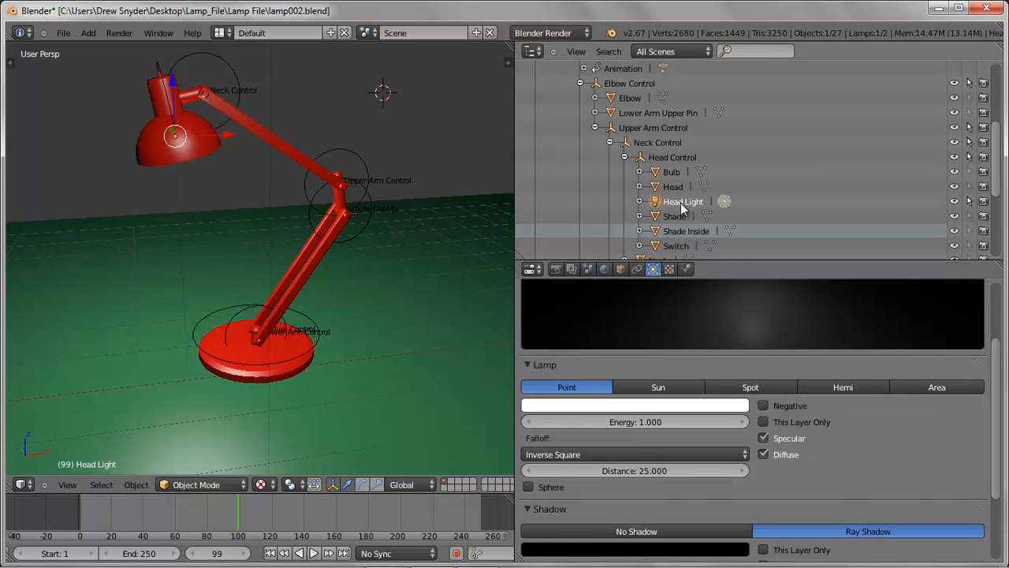
Enable the Name and X-Ray display options for the Head Light object
{"action": "left_click", "coordinate": [620, 269]}
{"action": "scroll", "coordinate": [611, 394], "scroll_direction": "down", "scroll_amount": 5}
{"action": "scroll", "coordinate": [607, 429], "scroll_direction": "down", "scroll_amount": 2}
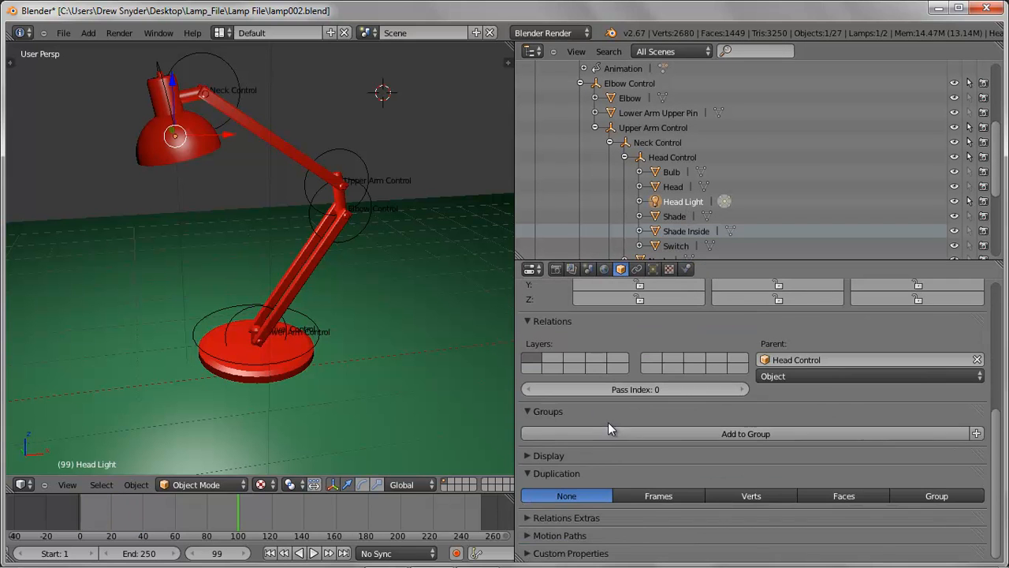
{"action": "left_click", "coordinate": [526, 456]}
{"action": "scroll", "coordinate": [549, 432], "scroll_direction": "down", "scroll_amount": 2}
{"action": "left_click", "coordinate": [528, 435]}
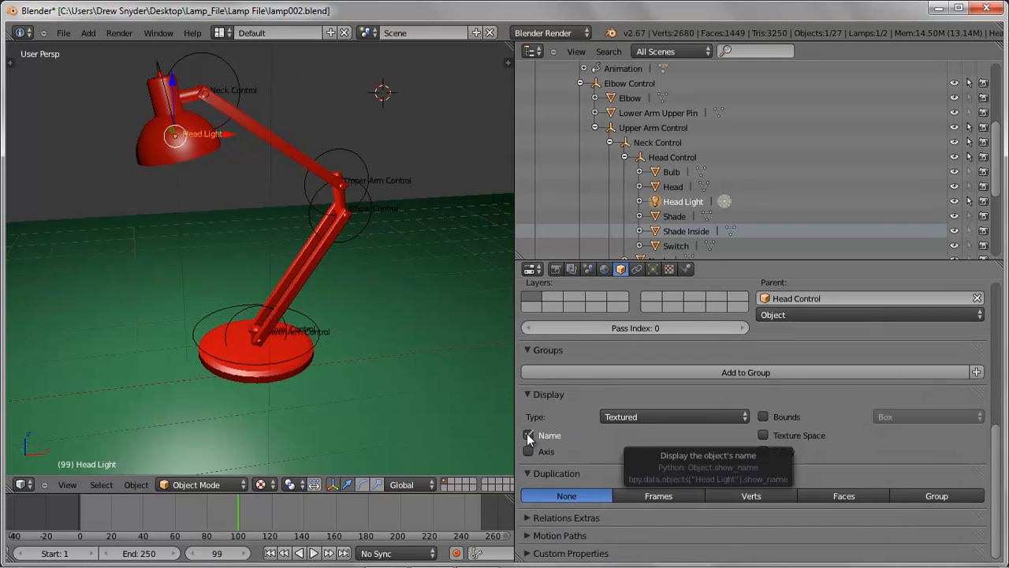
{"action": "left_click", "coordinate": [763, 452]}
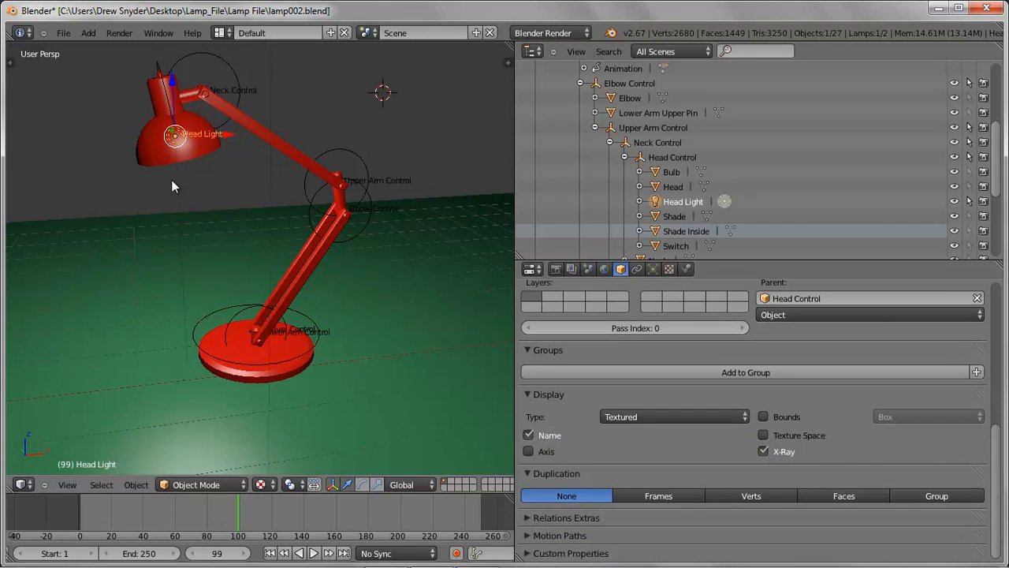
Frame the Head Light in the 3D view, clear the selection and pick the light directly in the viewport
{"action": "key", "text": "KP_Decimal"}
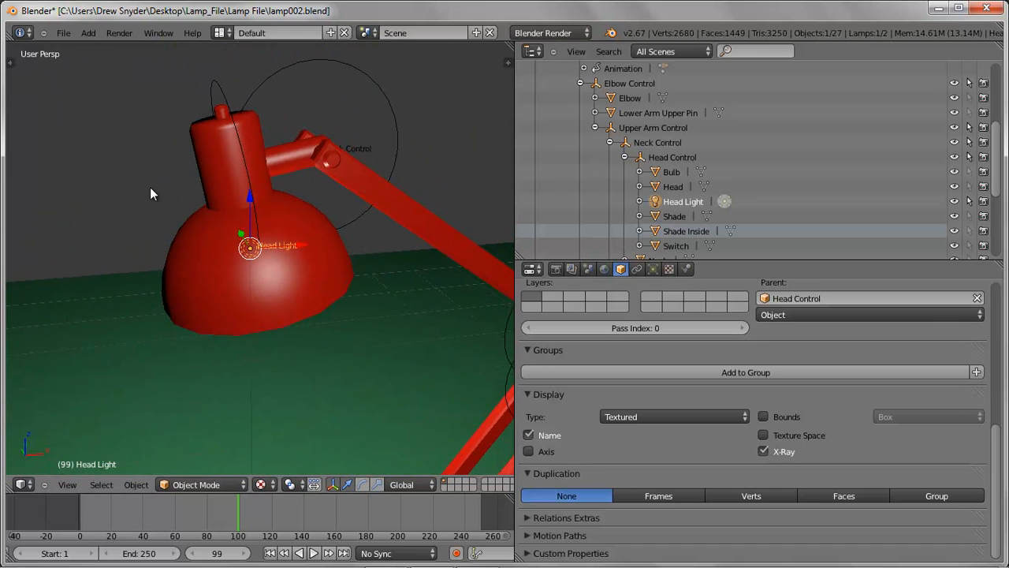
{"action": "key", "text": "a"}
{"action": "right_click", "coordinate": [251, 249]}
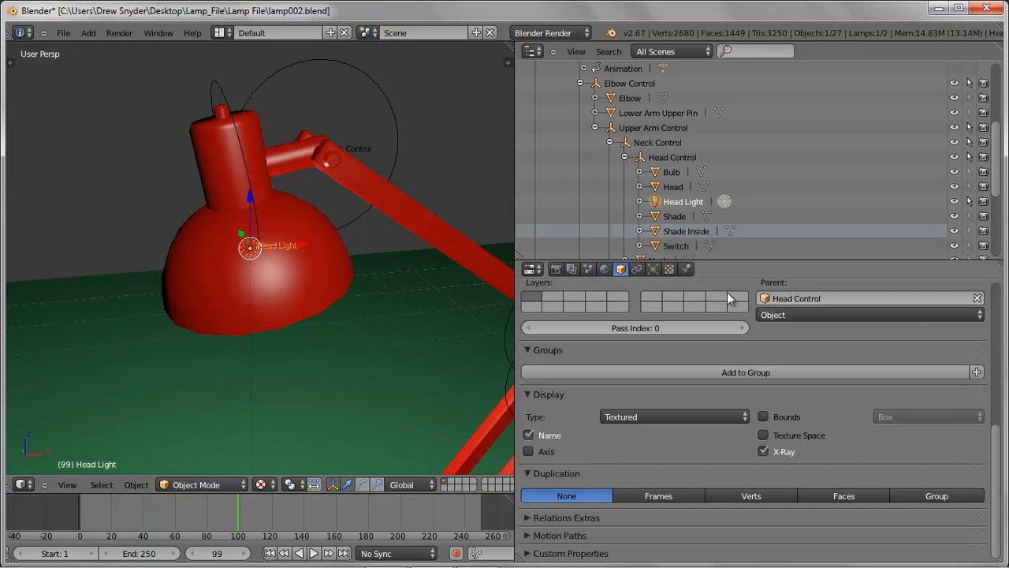
Set the Head Light's lamp energy to 1.020 and insert an energy keyframe at frame 99
{"action": "left_click", "coordinate": [652, 269]}
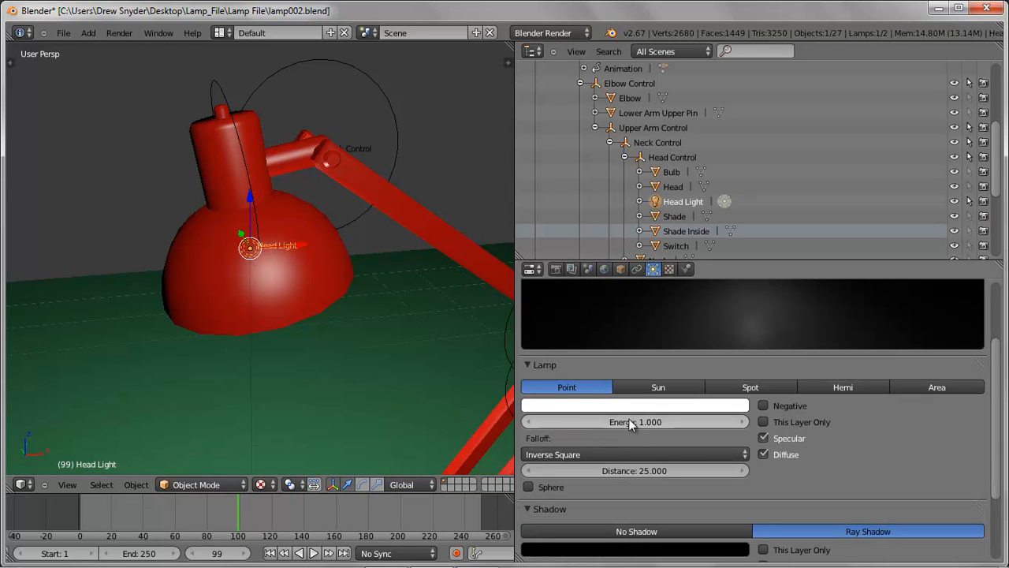
{"action": "left_click_drag", "start_coordinate": [677, 420], "coordinate": [626, 422]}
{"action": "right_click", "coordinate": [644, 421]}
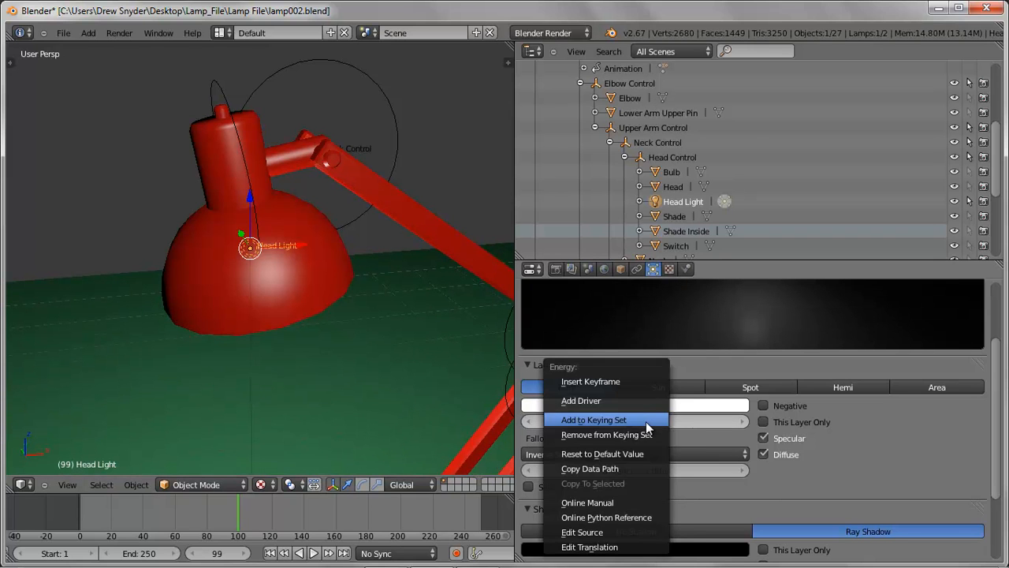
{"action": "left_click", "coordinate": [625, 381]}
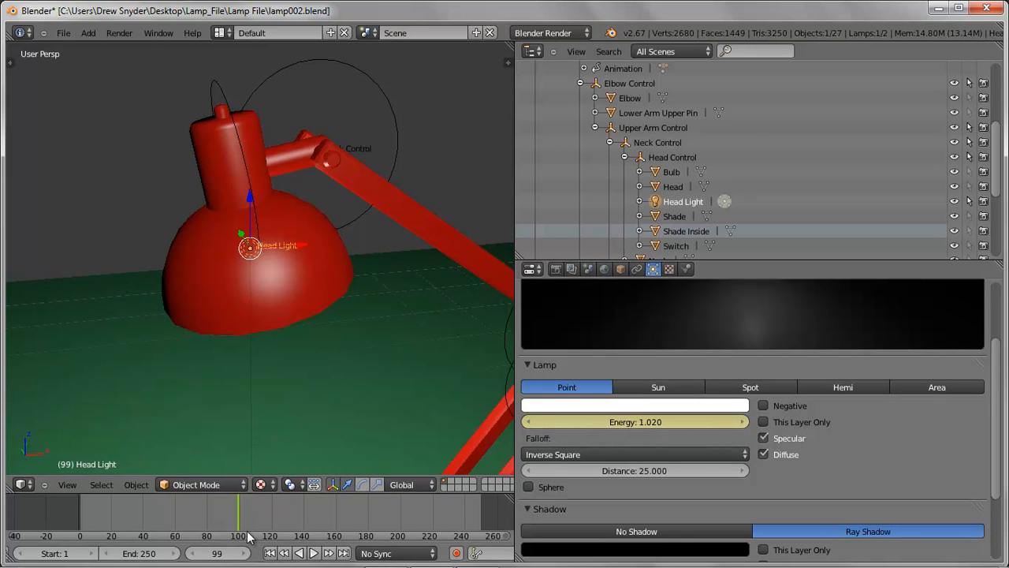
Go to frame 43, set the Head Light's energy to 0.000 and insert a keyframe for it
{"action": "left_click_drag", "start_coordinate": [201, 522], "coordinate": [141, 518]}
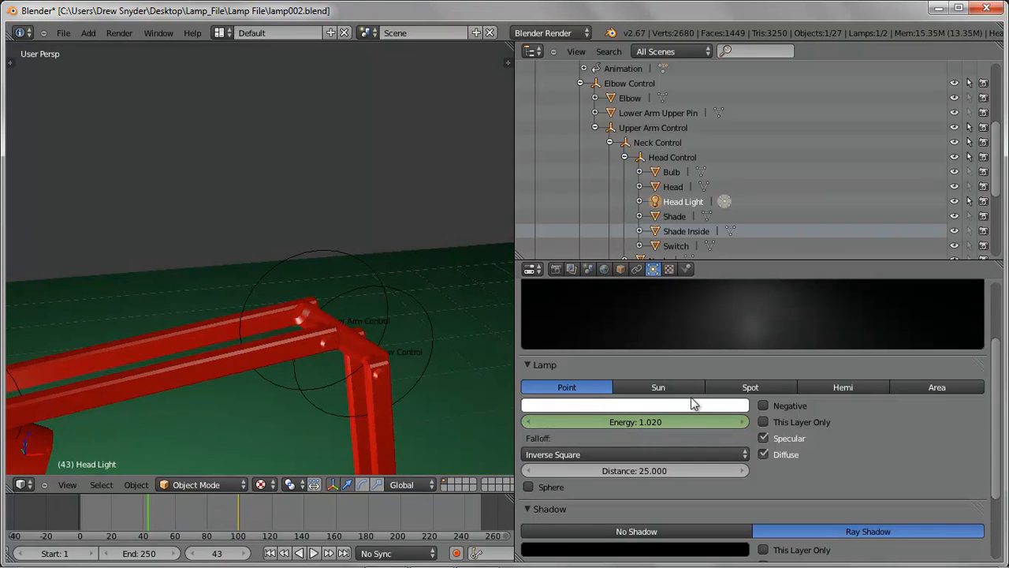
{"action": "left_click_drag", "start_coordinate": [662, 421], "coordinate": [594, 427]}
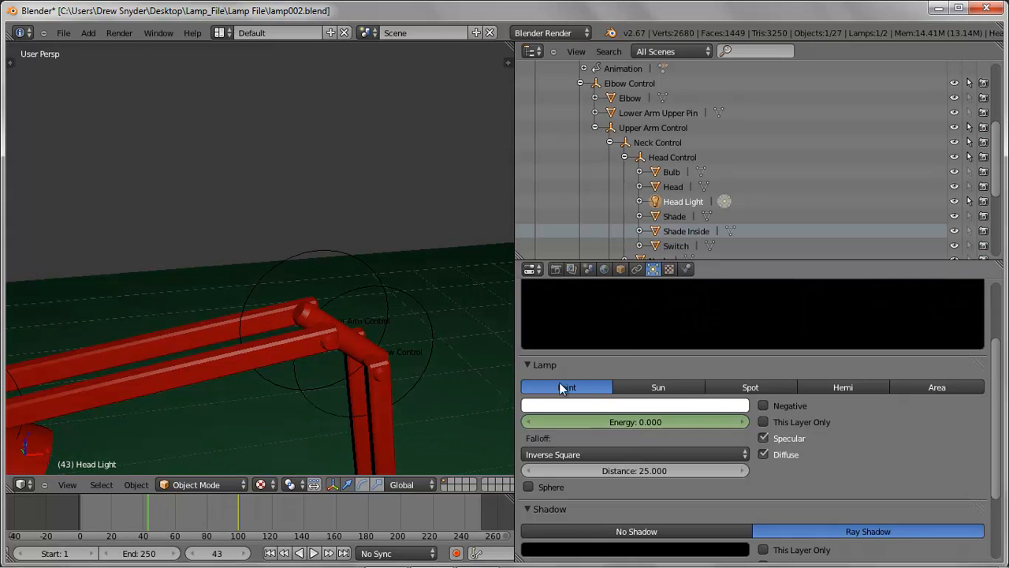
{"action": "key", "text": "i"}
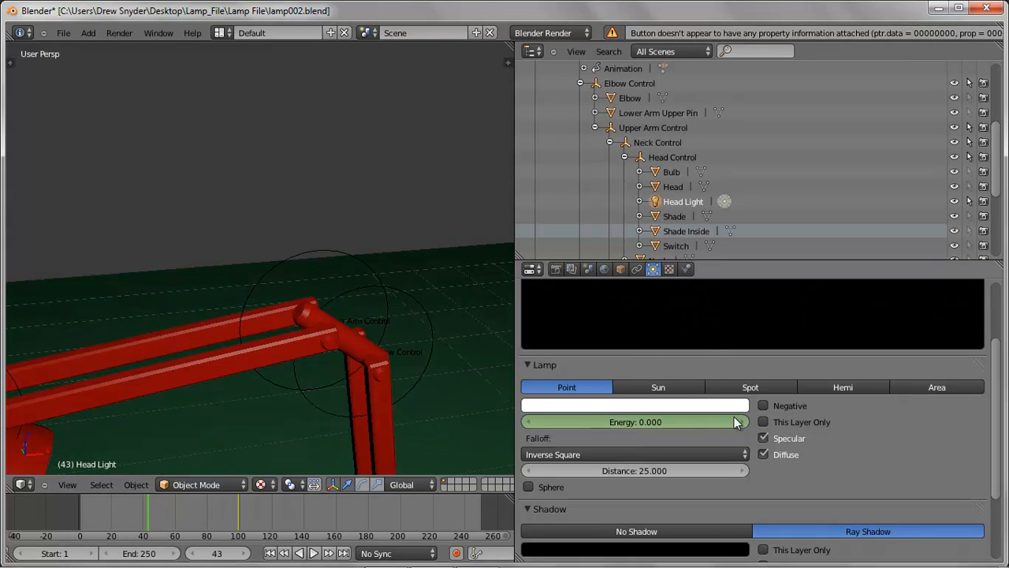
{"action": "right_click", "coordinate": [692, 423]}
{"action": "left_click", "coordinate": [673, 386]}
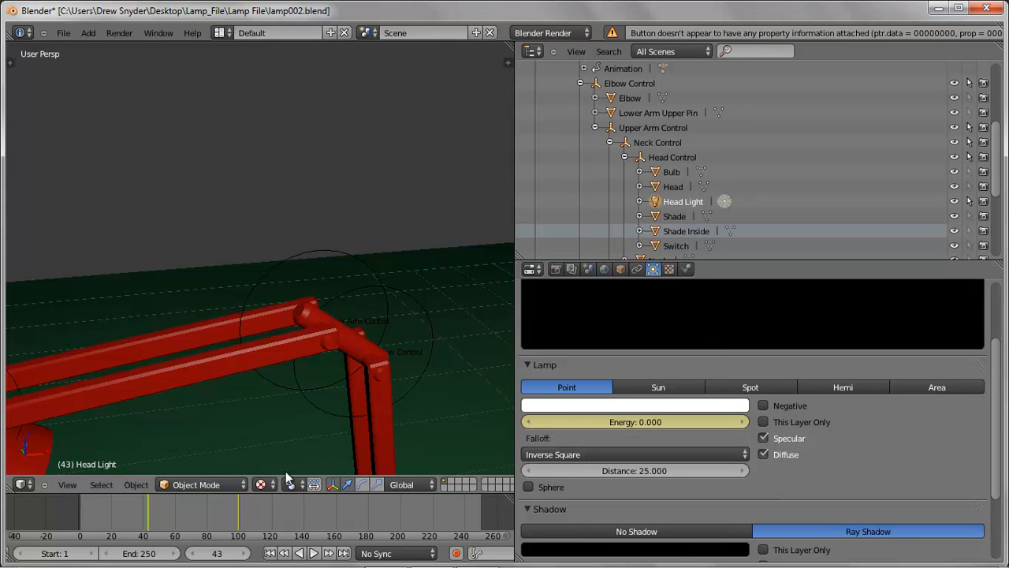
Scrub the timeline from frame 43 to frame 100 to check the Head Light's energy animation
{"action": "left_click_drag", "start_coordinate": [149, 521], "coordinate": [239, 512]}
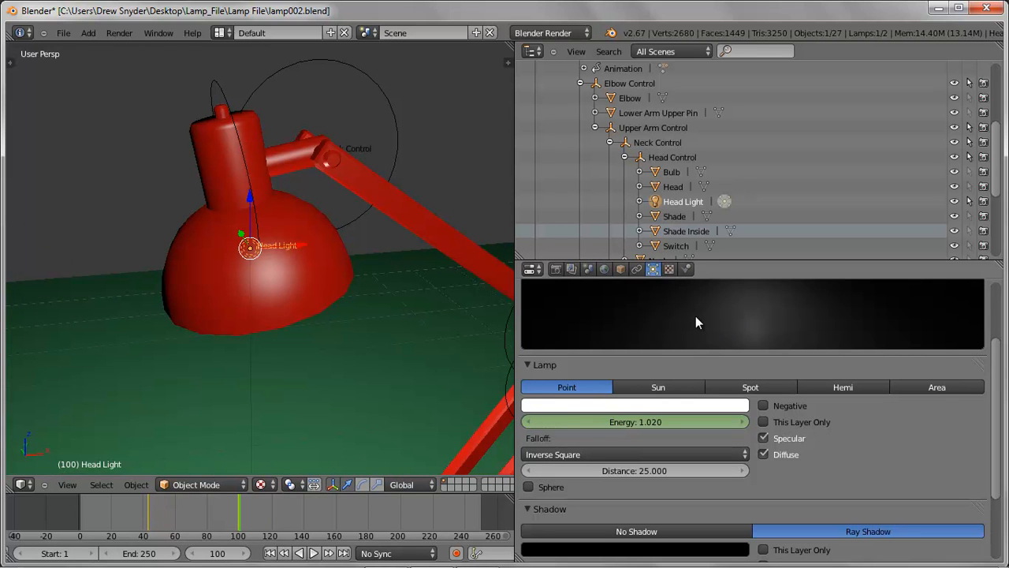
{"action": "mouse_move", "coordinate": [393, 563]}
{"action": "left_click", "coordinate": [478, 558]}
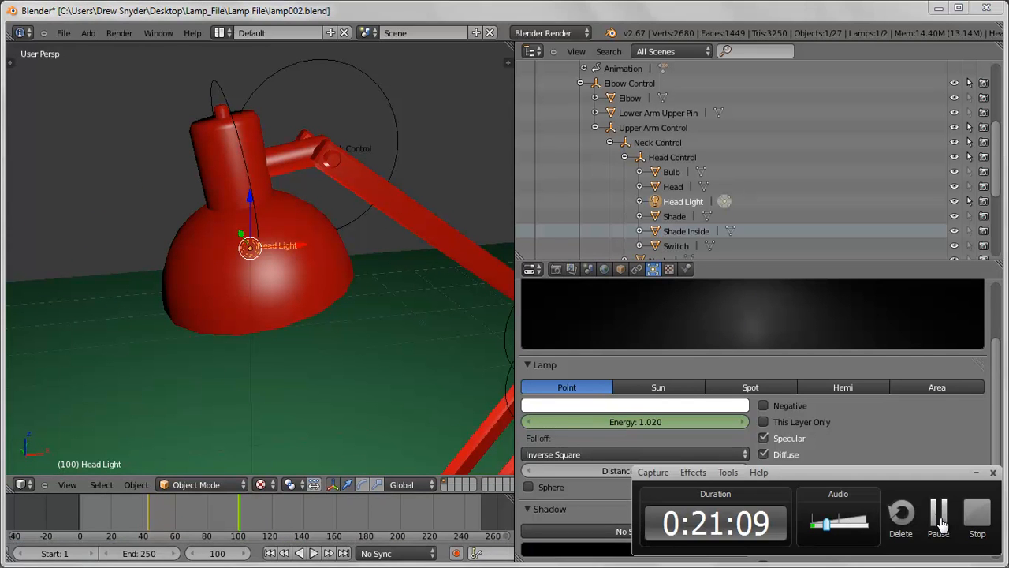